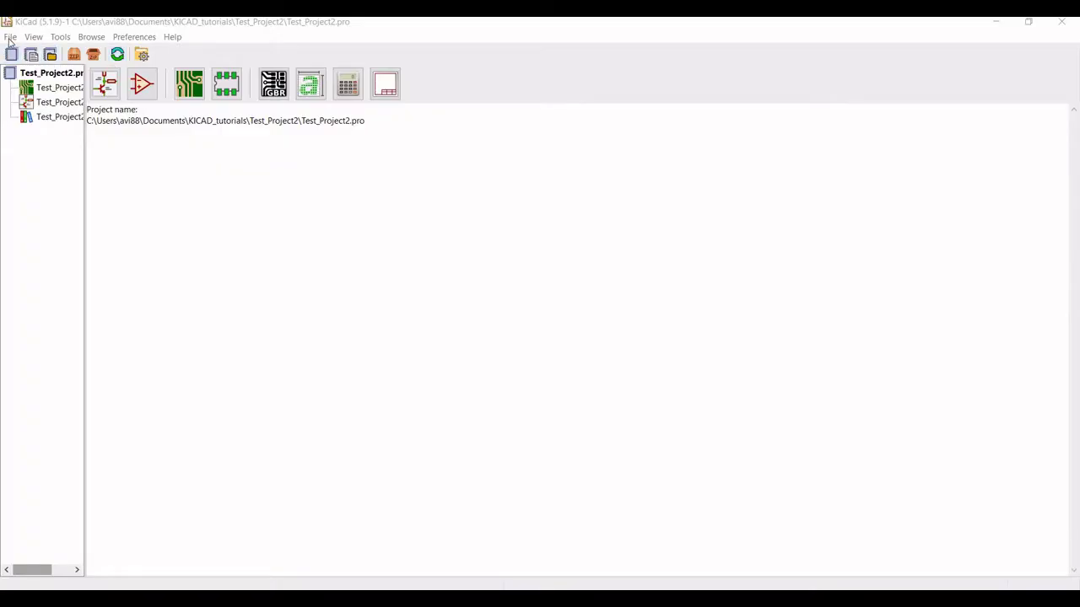
# Create a new project named DC_Analysis_CMOSinv in the KICAD_tutorials folder and open its schematic in Eeschema.
pyautogui.click(11, 37)
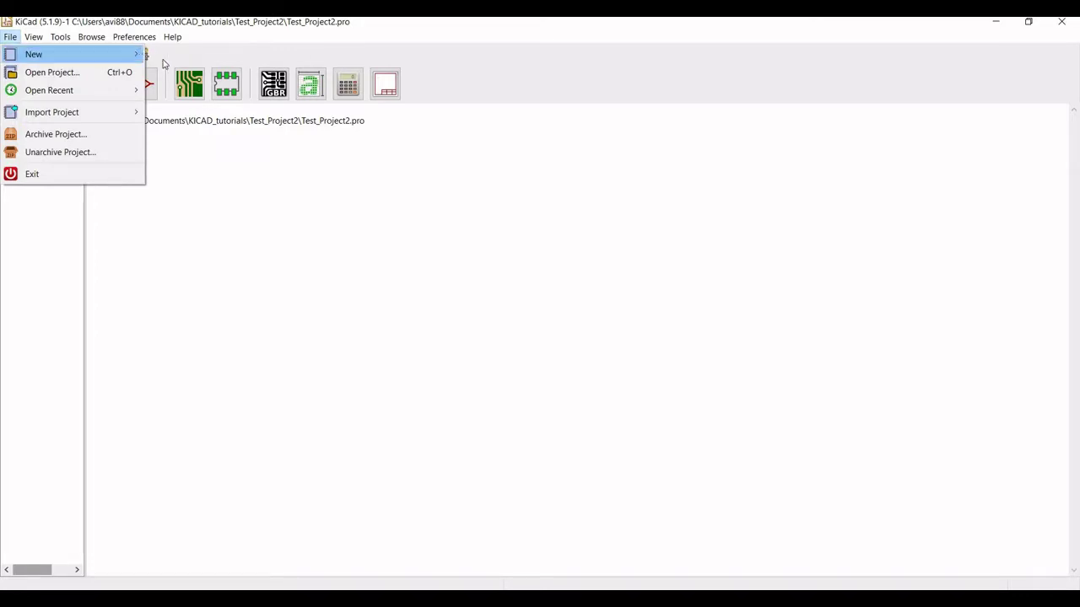
pyautogui.moveTo(135, 54)
pyautogui.click(186, 54)
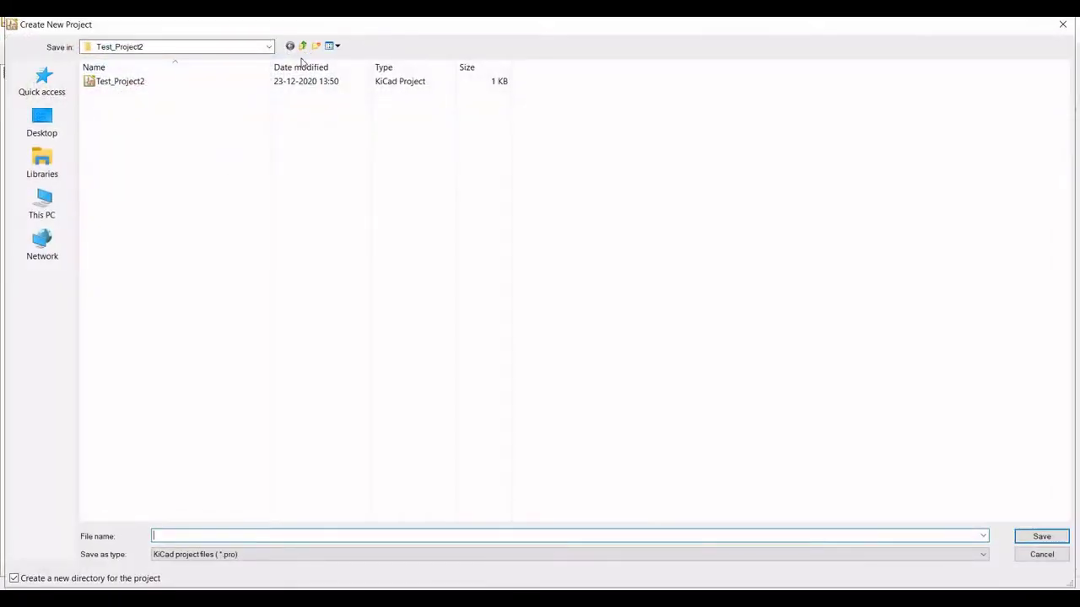
pyautogui.click(303, 46)
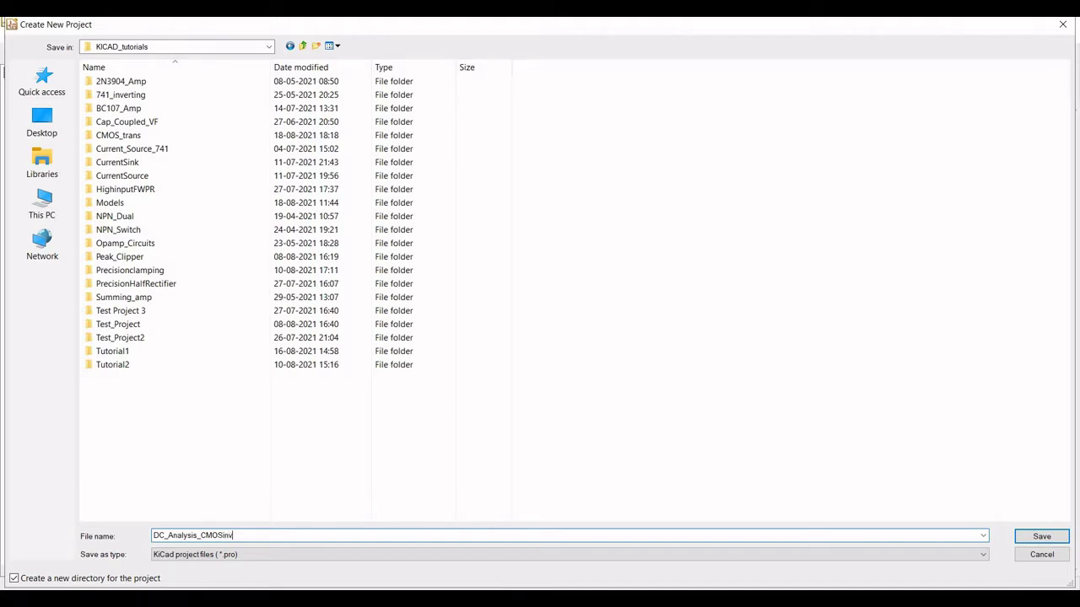
pyautogui.click(1040, 537)
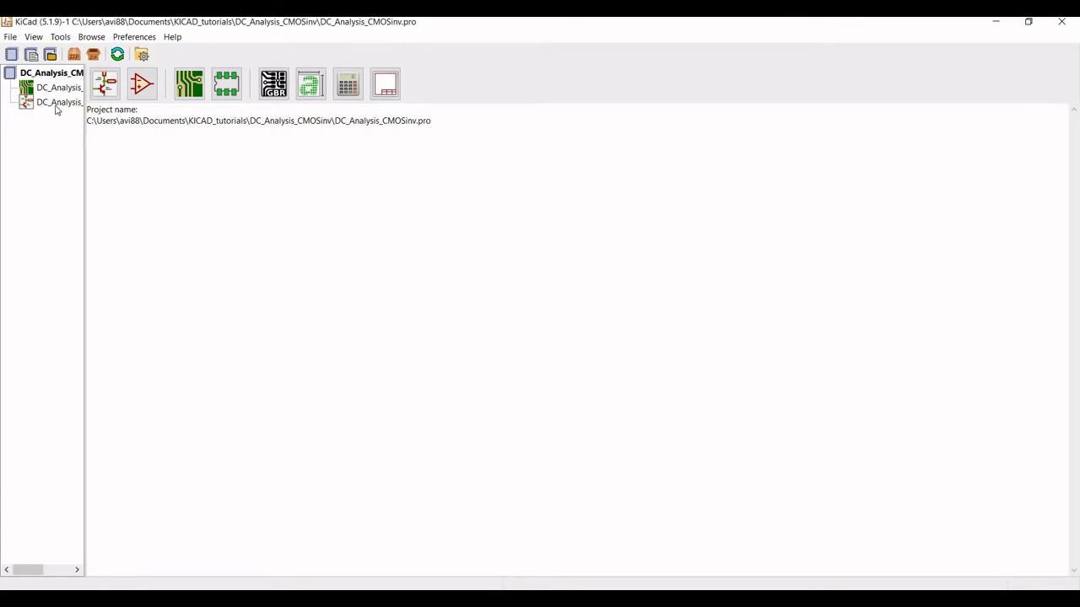
pyautogui.doubleClick(57, 105)
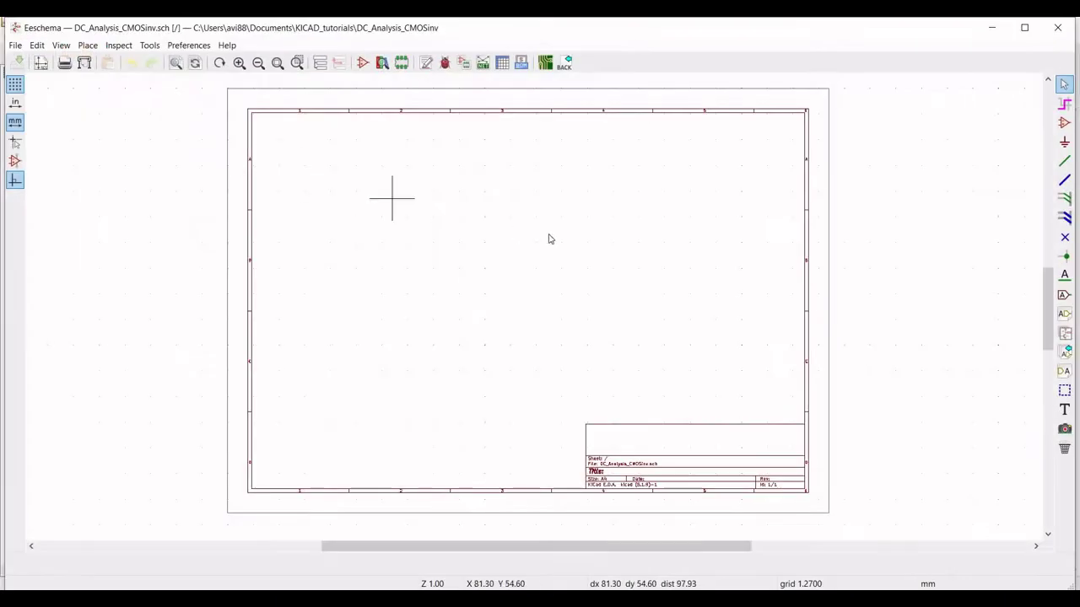
# Place an MPMOS P-channel MOSFET symbol from the pspice library near the middle of the sheet.
pyautogui.scroll(3, 535, 308)
pyautogui.scroll(3, 534, 311)
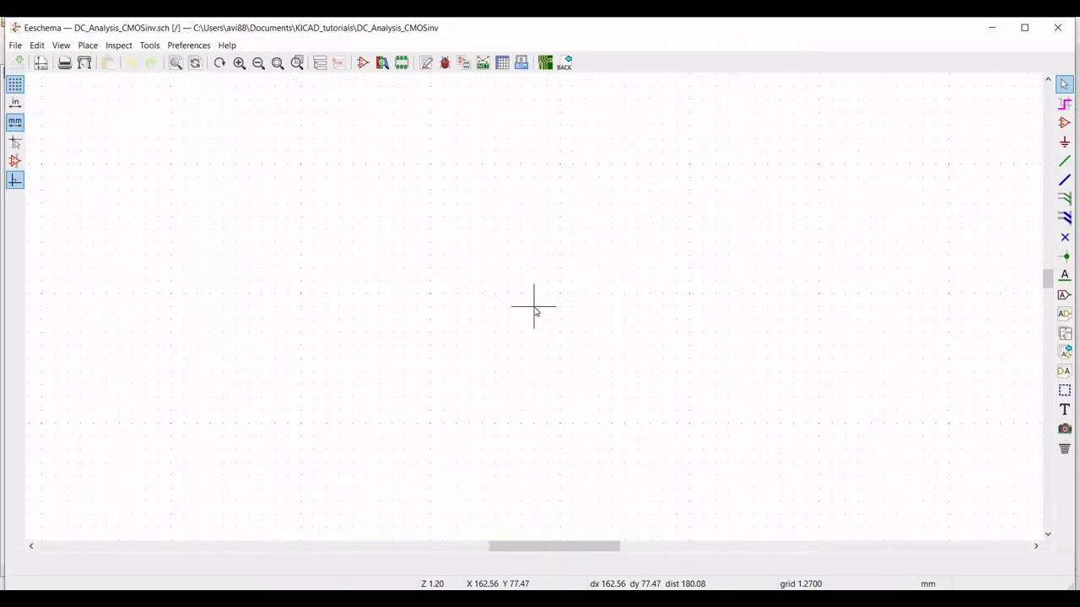
pyautogui.click(1066, 124)
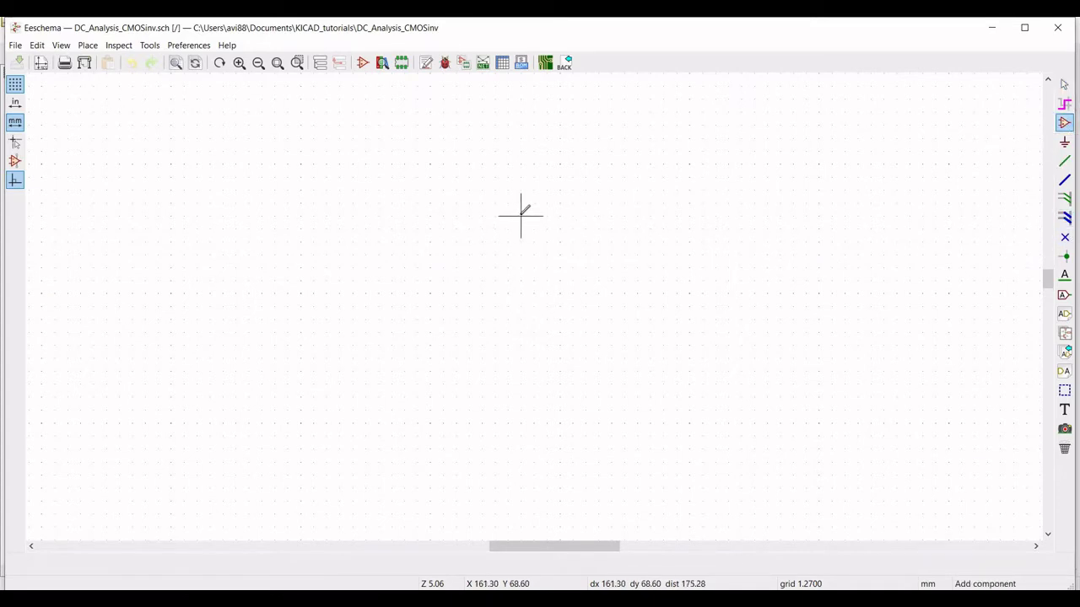
pyautogui.click(521, 215)
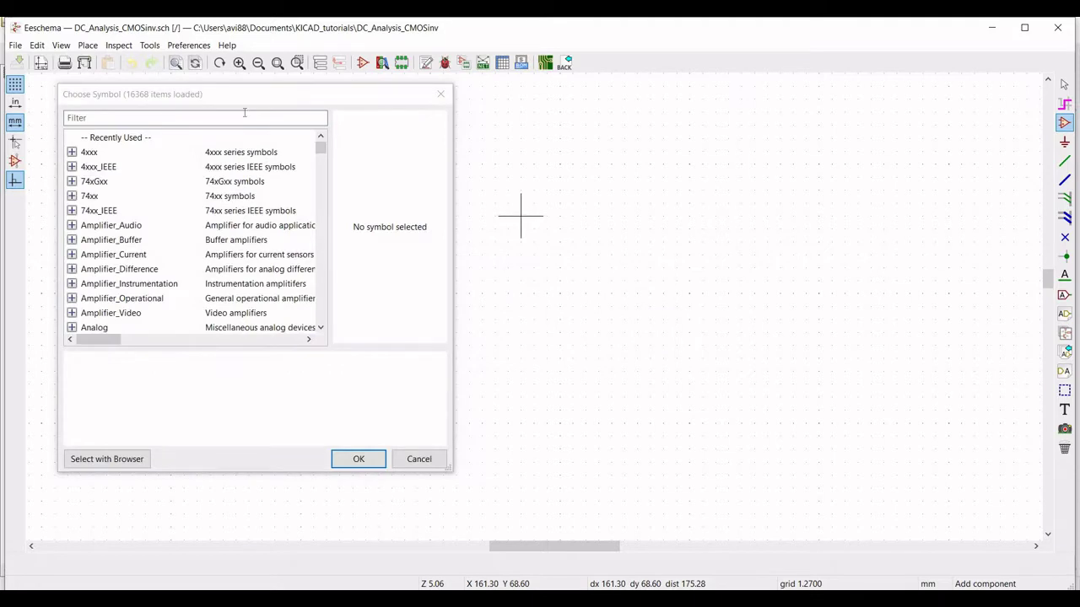
pyautogui.click(199, 119)
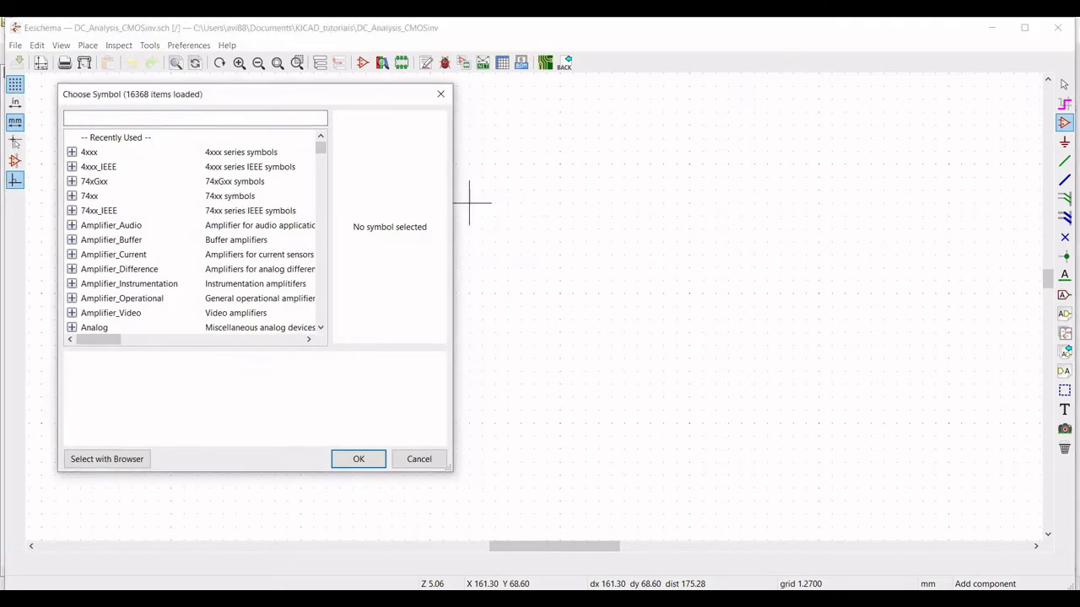
pyautogui.write('pspice')
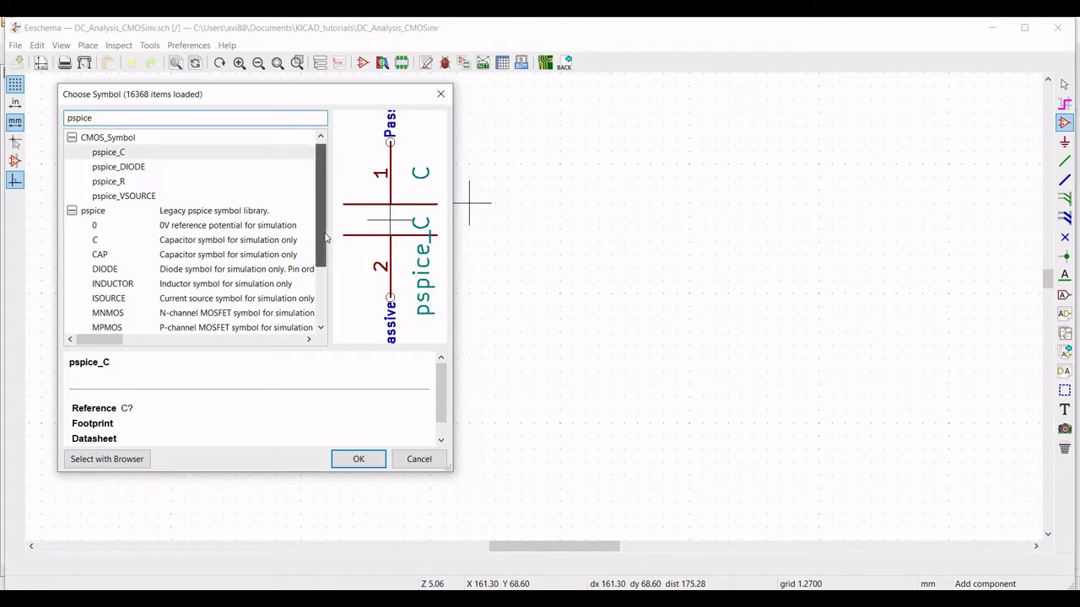
pyautogui.scroll(-1, 317, 215)
pyautogui.click(218, 300)
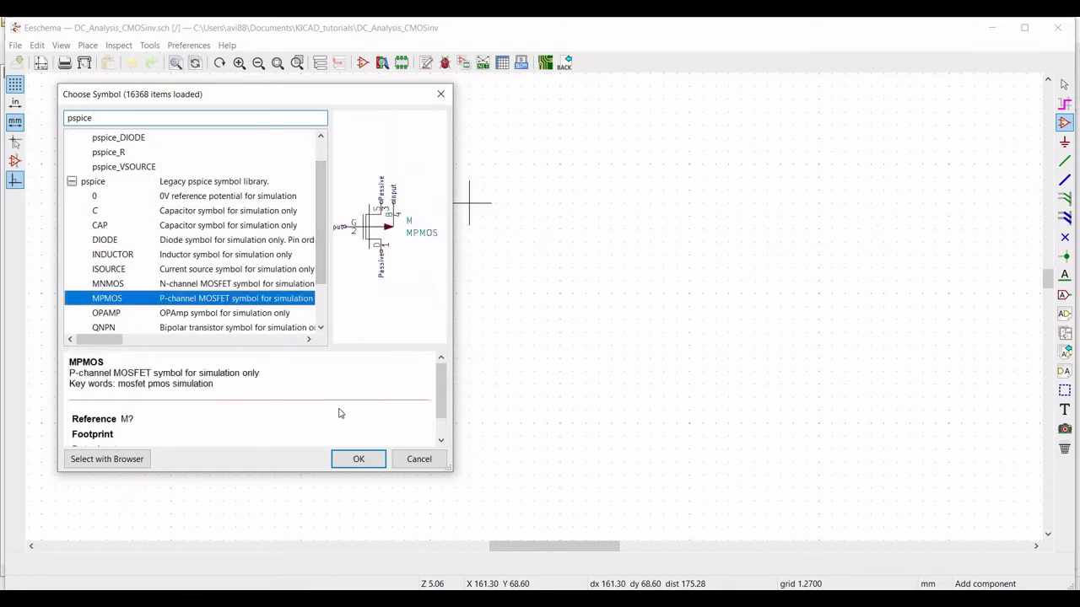
pyautogui.click(358, 460)
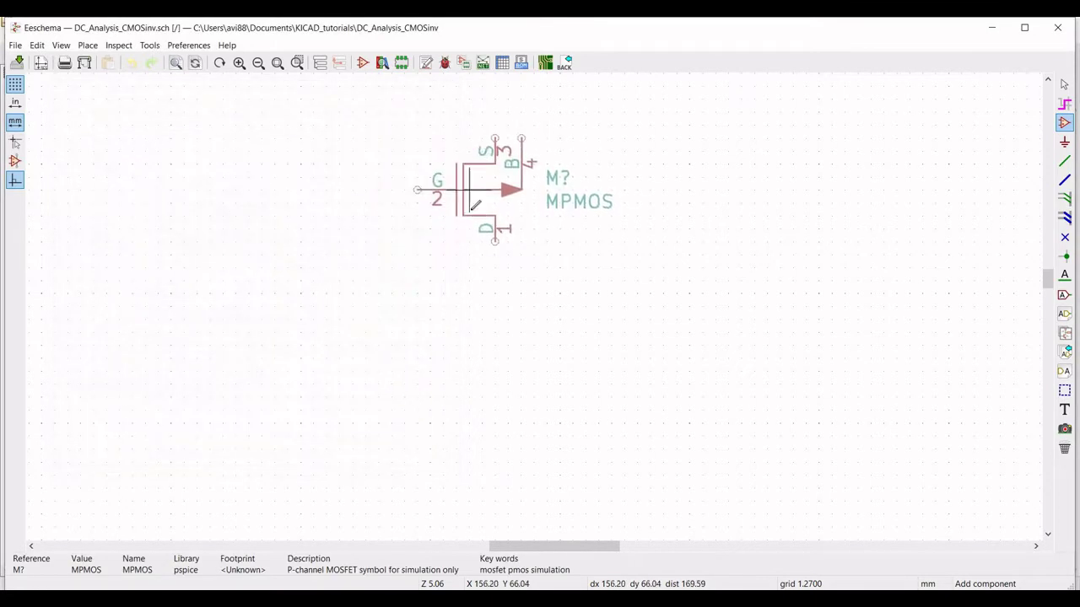
pyautogui.click(473, 217)
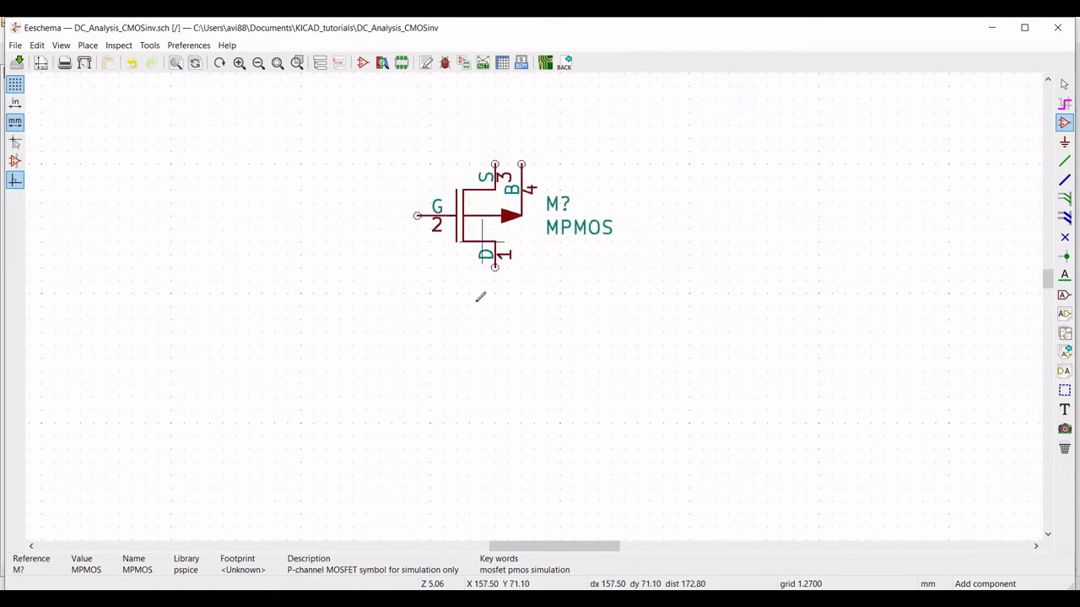
# Place a pspice MNMOS N-channel MOSFET symbol directly below the MPMOS, aligned with it.
pyautogui.click(495, 448)
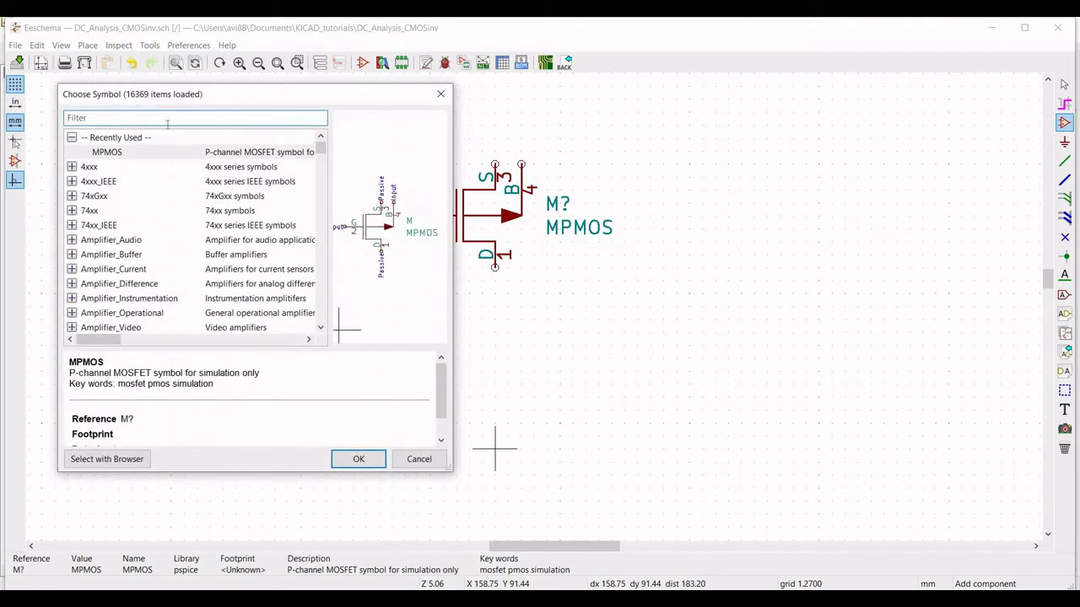
pyautogui.write('pspice')
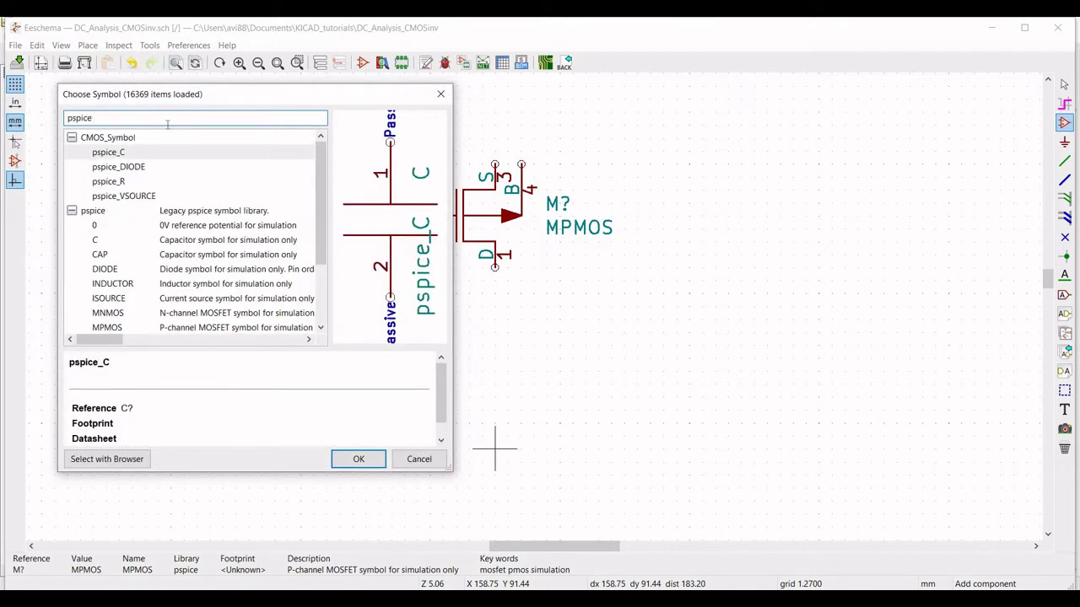
pyautogui.click(248, 314)
pyautogui.click(358, 459)
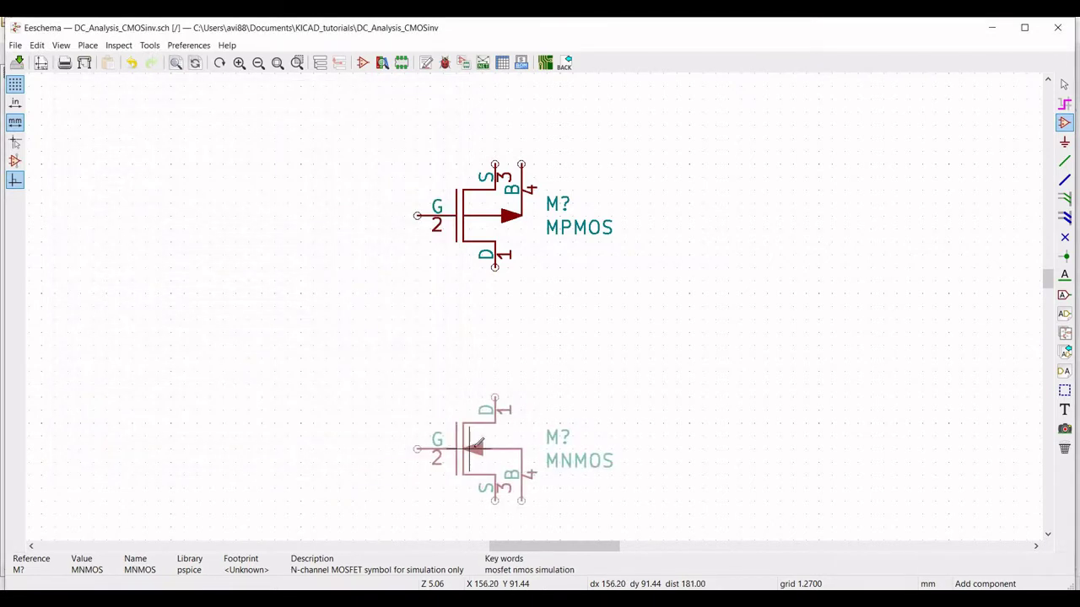
pyautogui.click(475, 441)
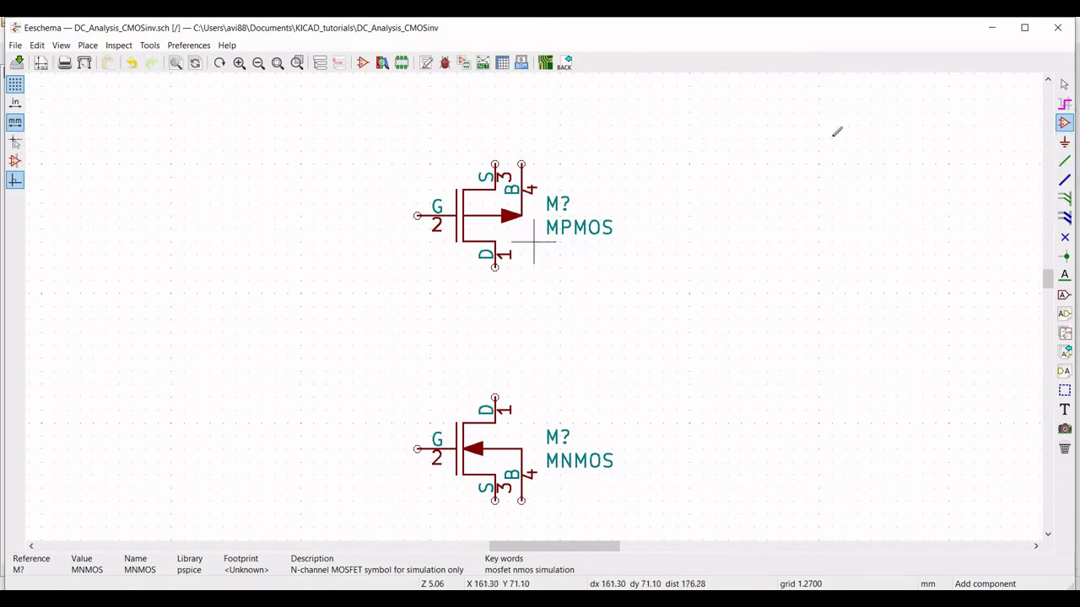
# Place a pspice VSOURCE voltage source symbol to the right of the MPMOS transistor.
pyautogui.click(949, 164)
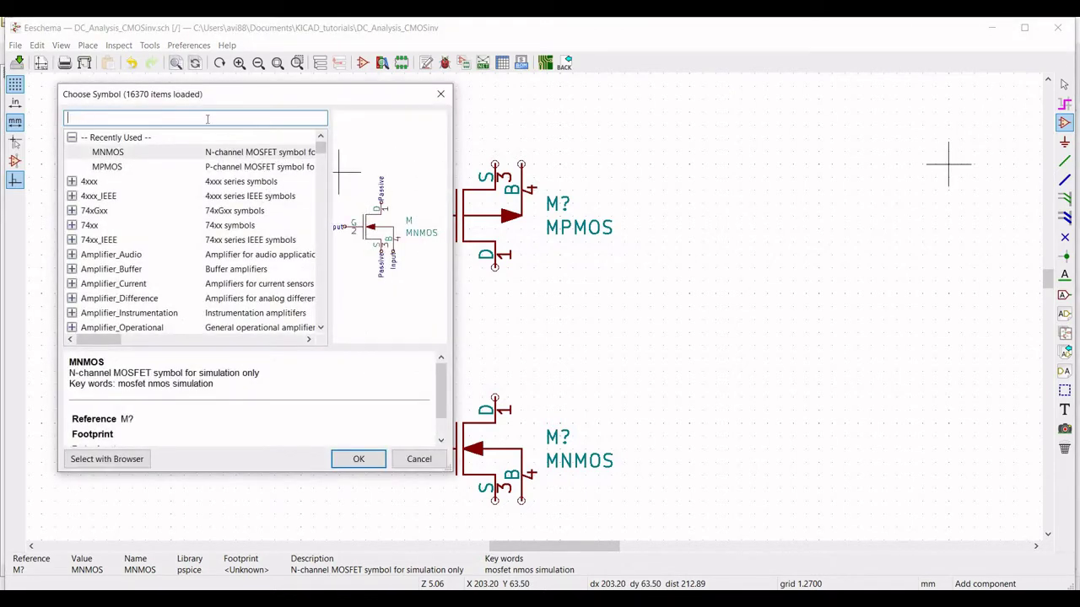
pyautogui.write('pspice')
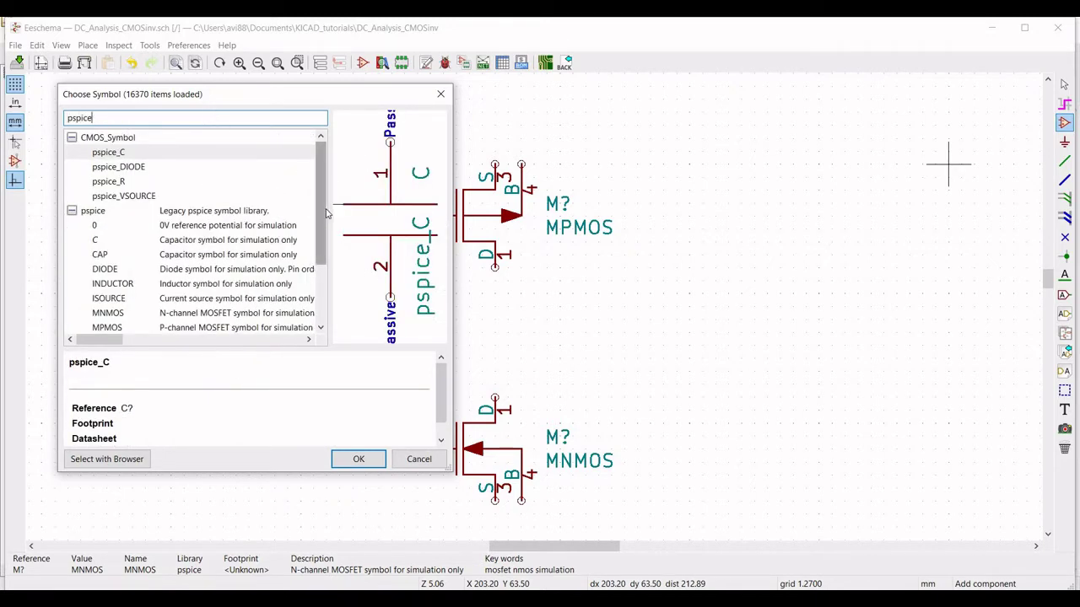
pyautogui.scroll(-3, 211, 304)
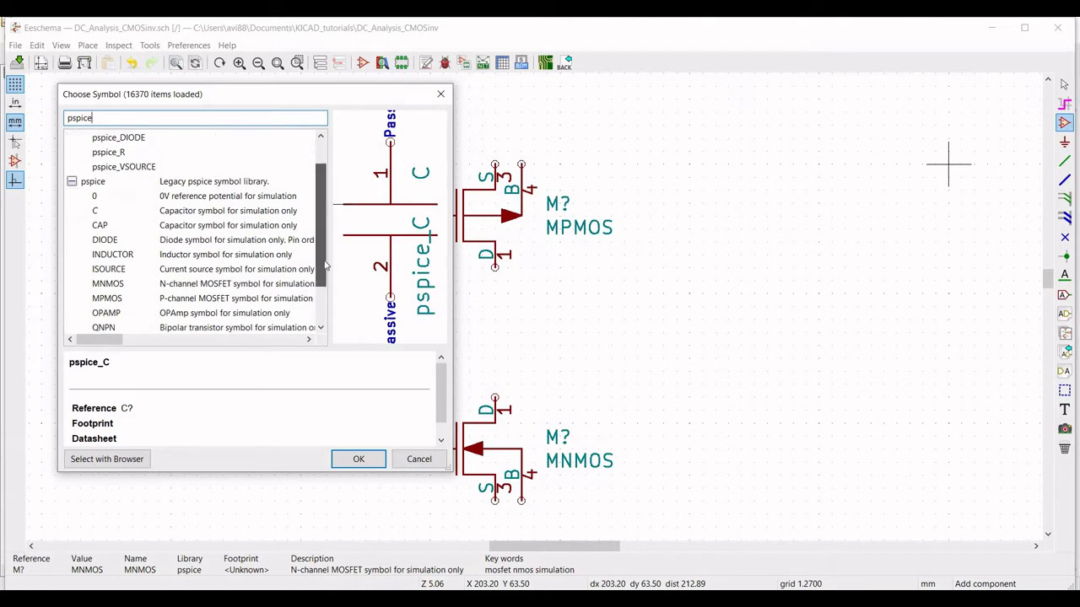
pyautogui.click(208, 314)
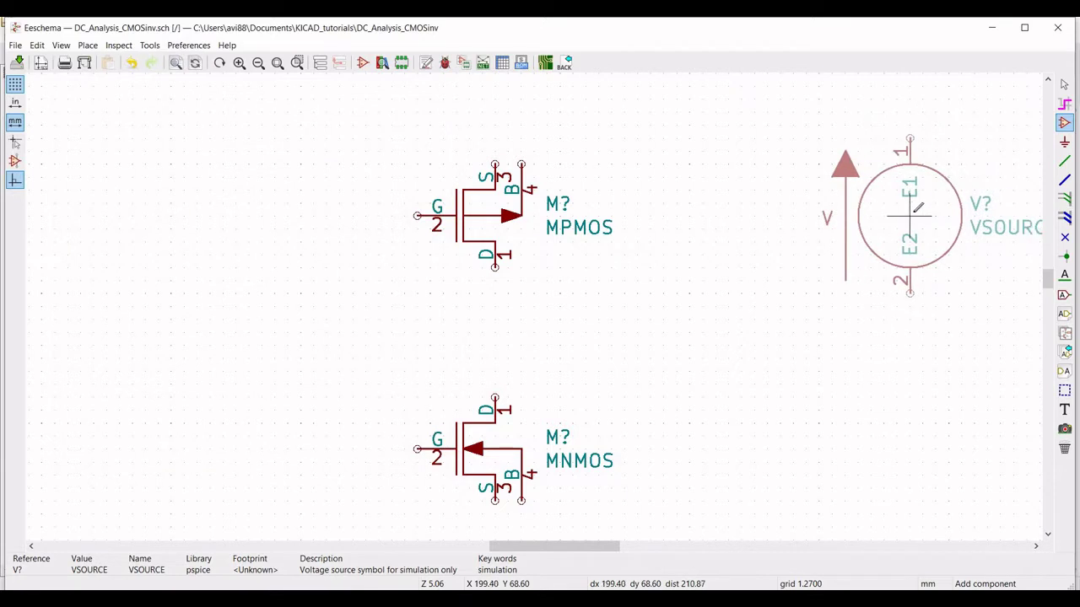
pyautogui.click(807, 230)
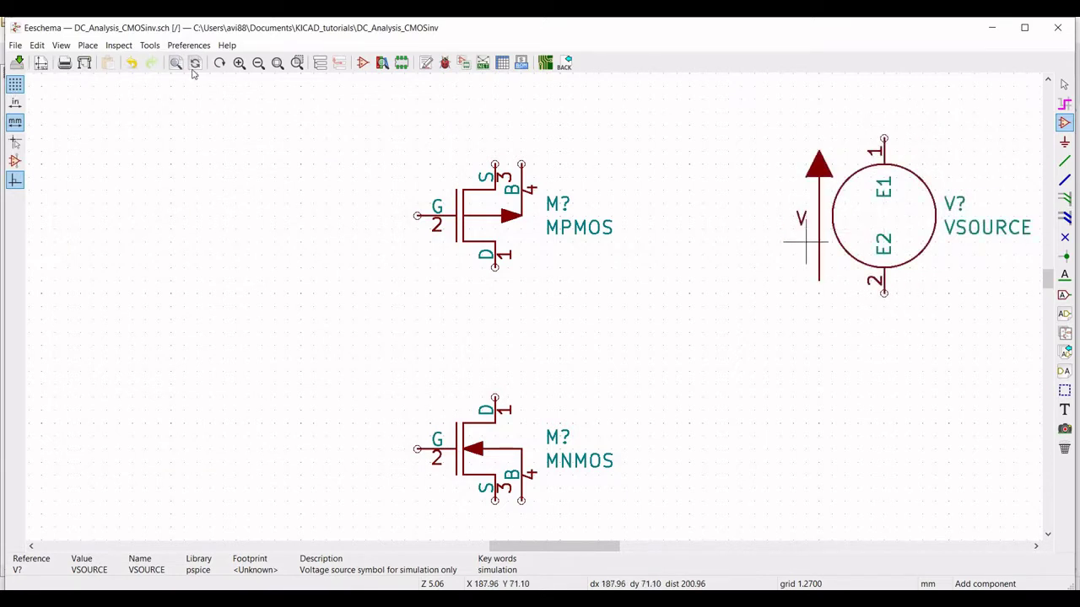
# Place a second VSOURCE symbol to the right of the first one, level with it, and finish placing symbols.
pyautogui.click(258, 62)
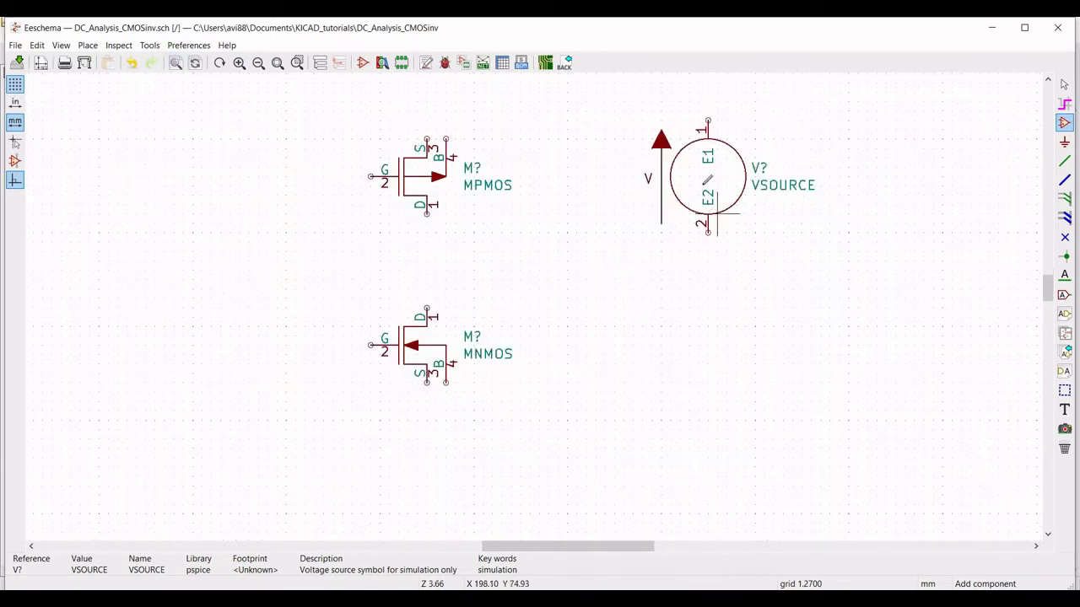
pyautogui.click(914, 176)
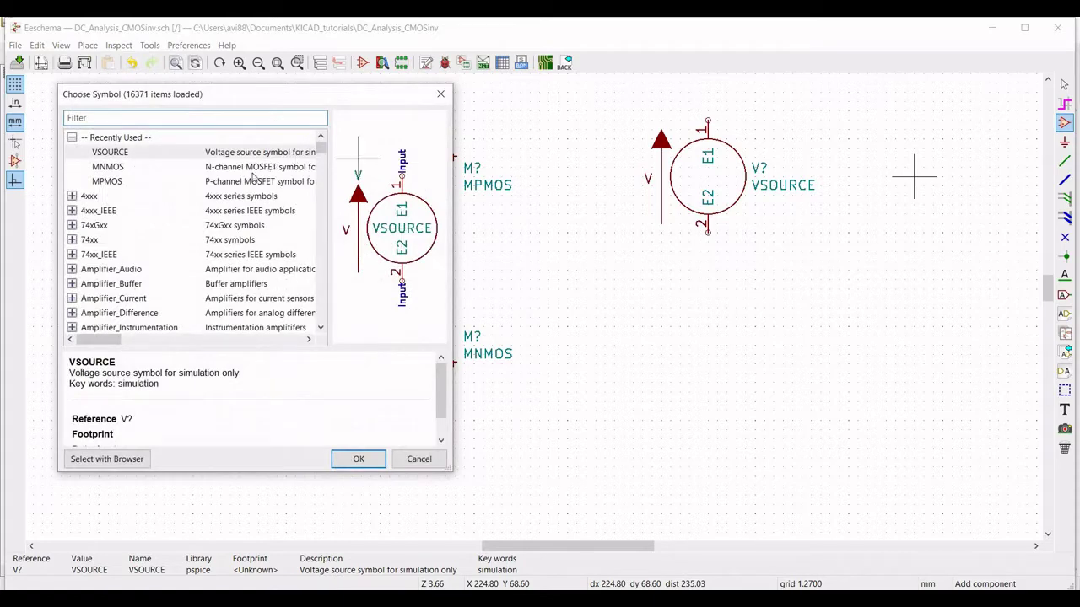
pyautogui.click(358, 459)
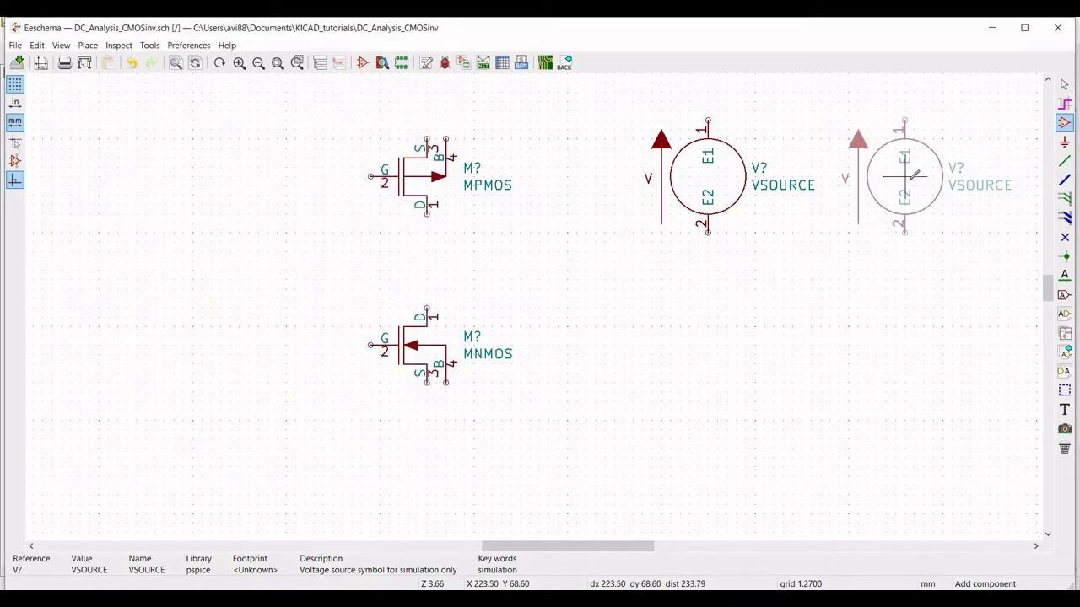
pyautogui.click(905, 177)
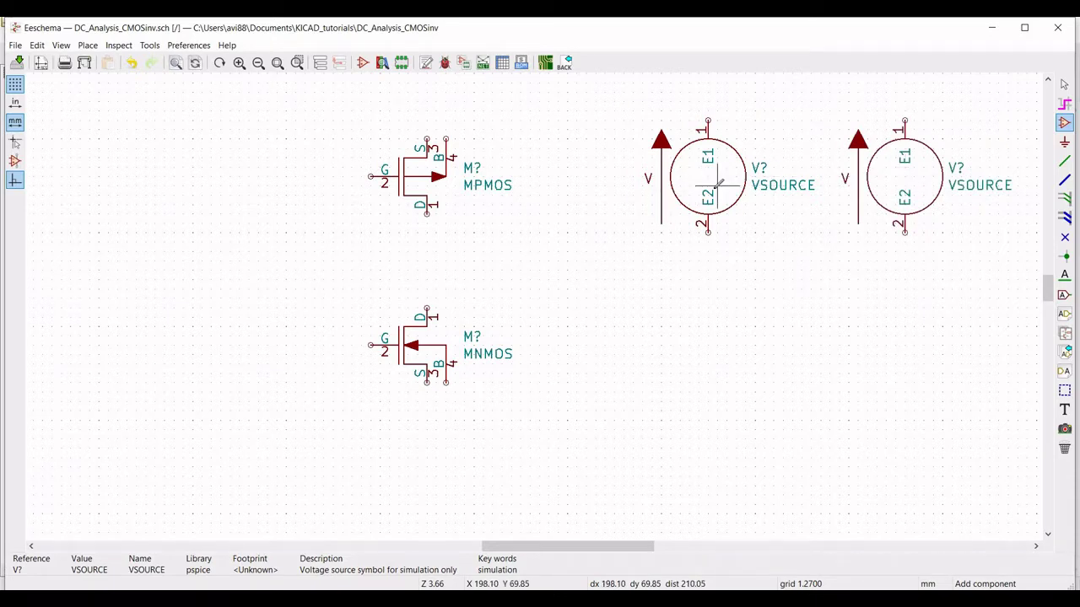
pyautogui.press('Escape')
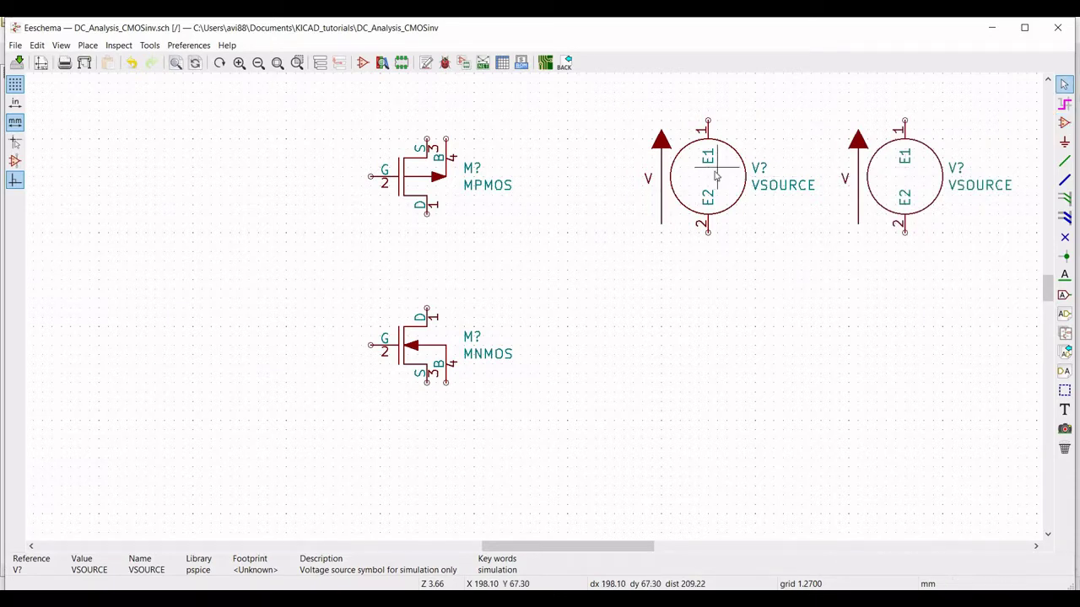
# Set the reference of the voltage source nearer the transistors to Vin and its value to 0.
pyautogui.rightClick(714, 175)
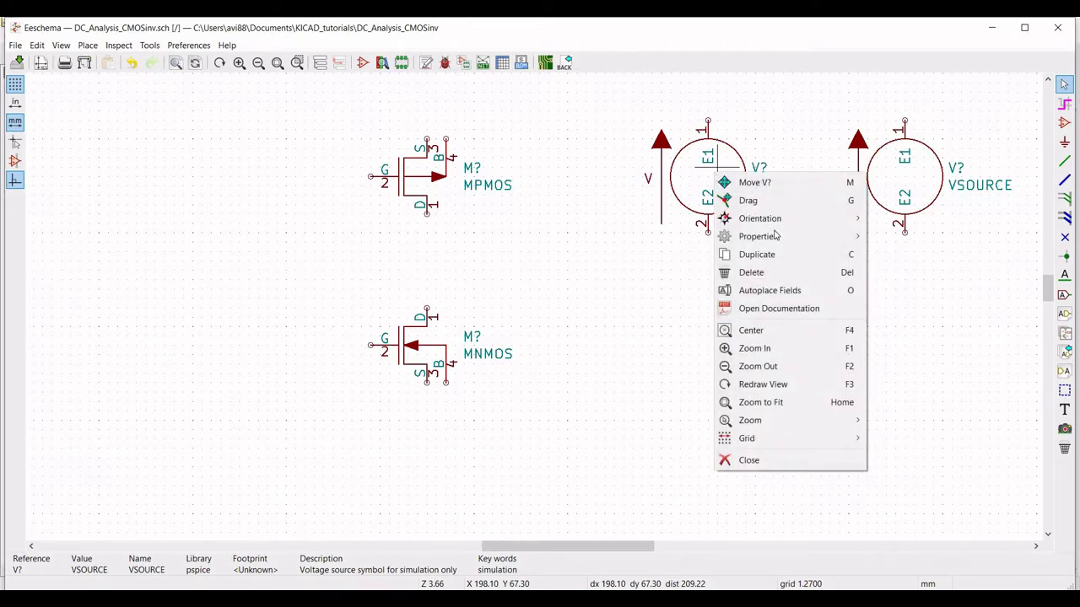
pyautogui.moveTo(776, 237)
pyautogui.click(915, 238)
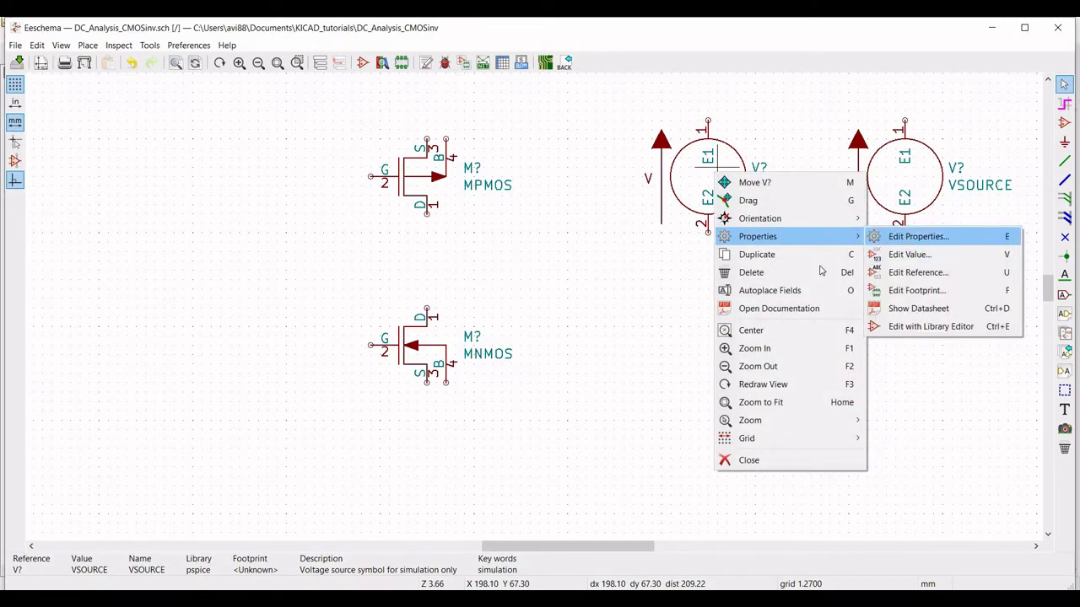
pyautogui.write('Vin')
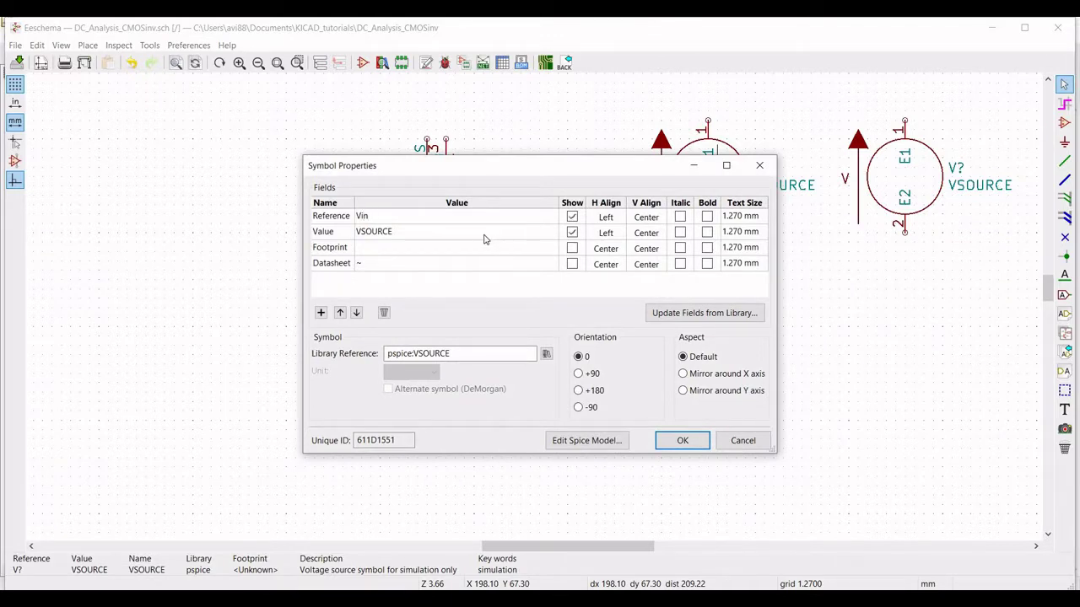
pyautogui.click(485, 237)
pyautogui.write('0')
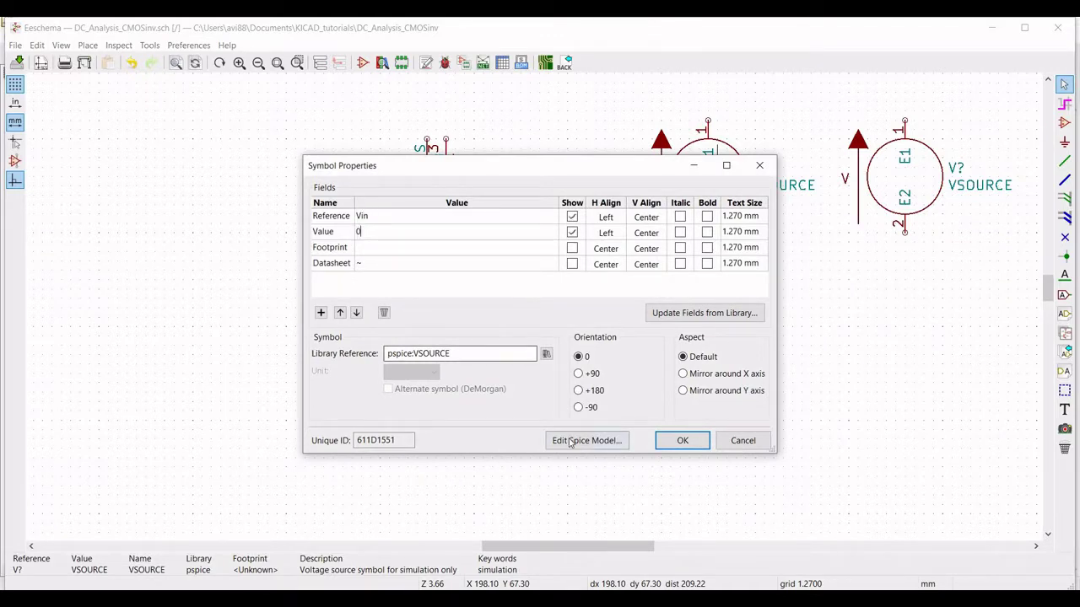
# Define the Vin symbol's Spice model as a DC voltage source and apply its symbol properties.
pyautogui.click(587, 440)
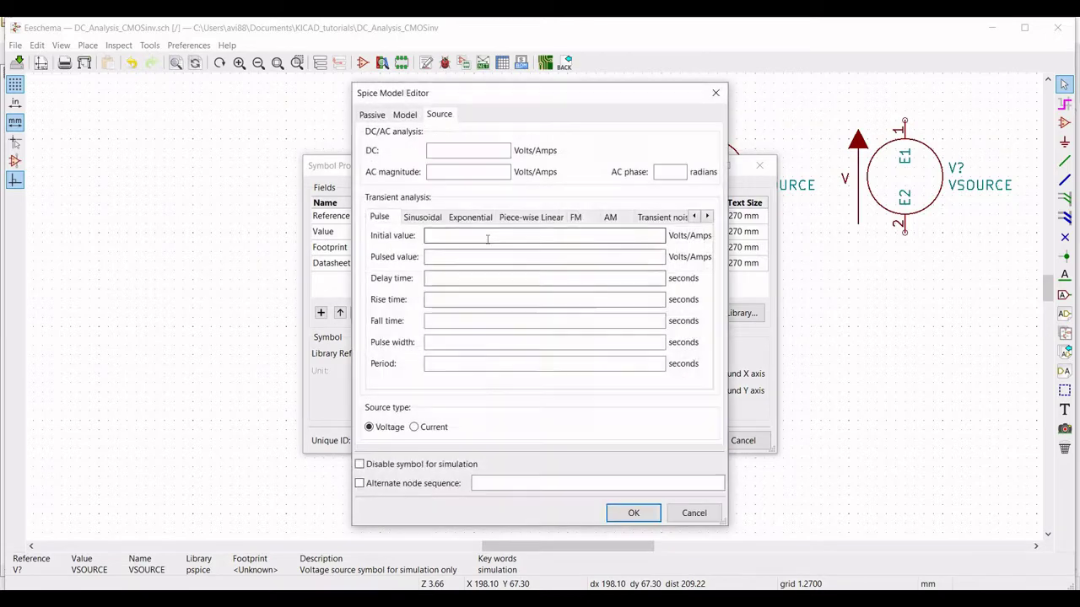
pyautogui.click(454, 149)
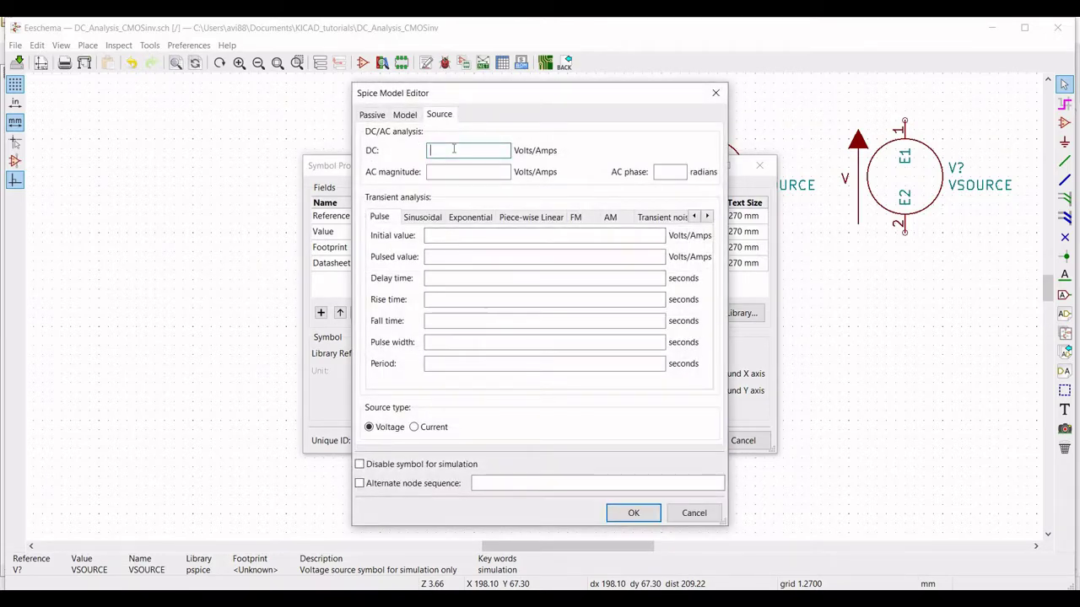
pyautogui.click(633, 513)
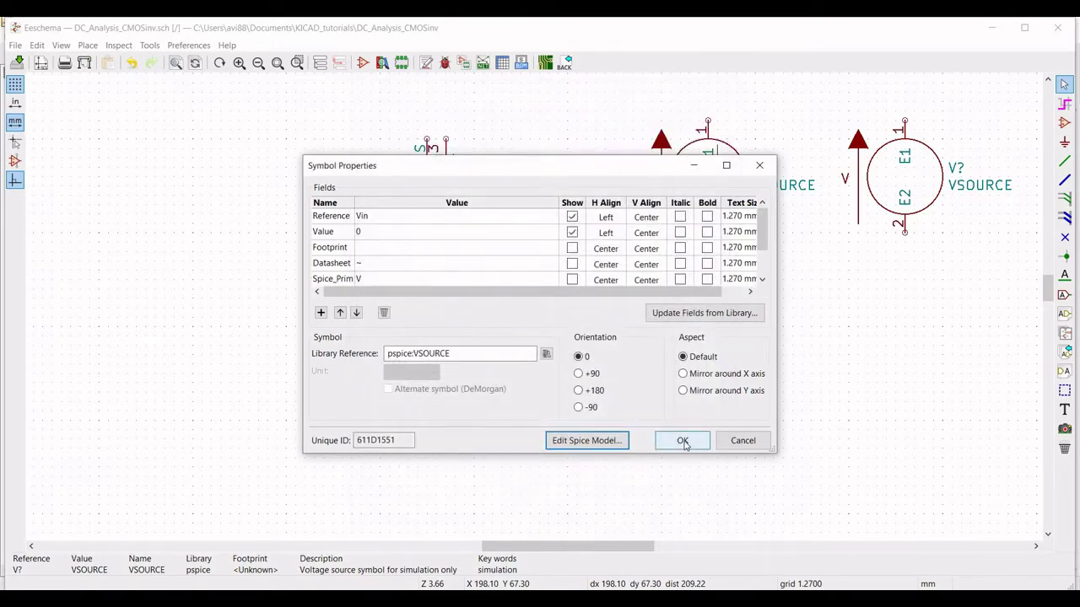
pyautogui.click(684, 441)
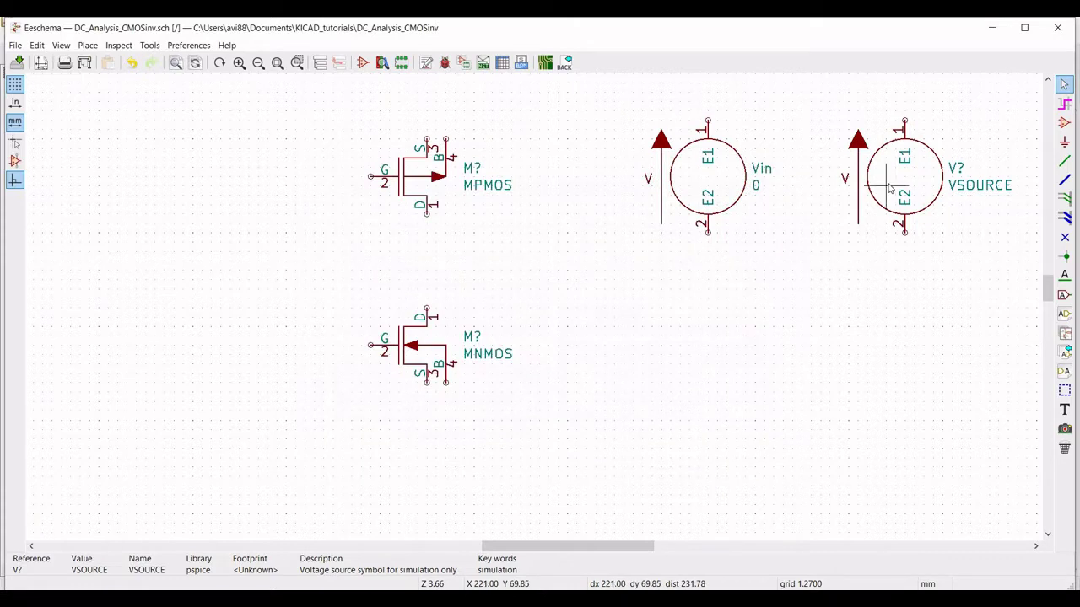
# Set the reference of the voltage source farther from the transistors to VDD and its value to 0.
pyautogui.rightClick(887, 186)
pyautogui.moveTo(926, 247)
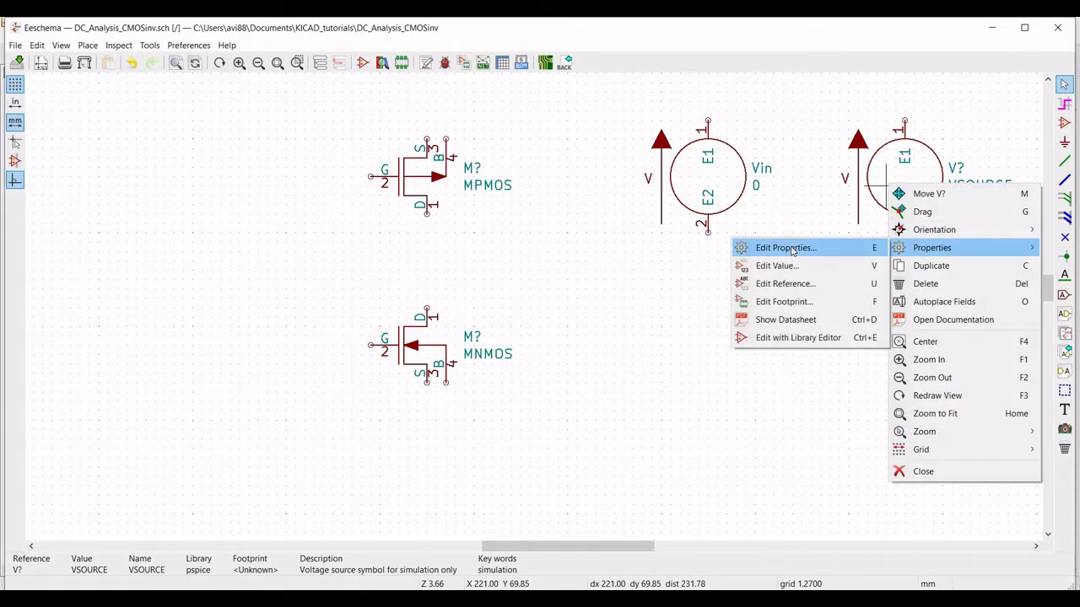
pyautogui.click(793, 252)
pyautogui.write('DD')
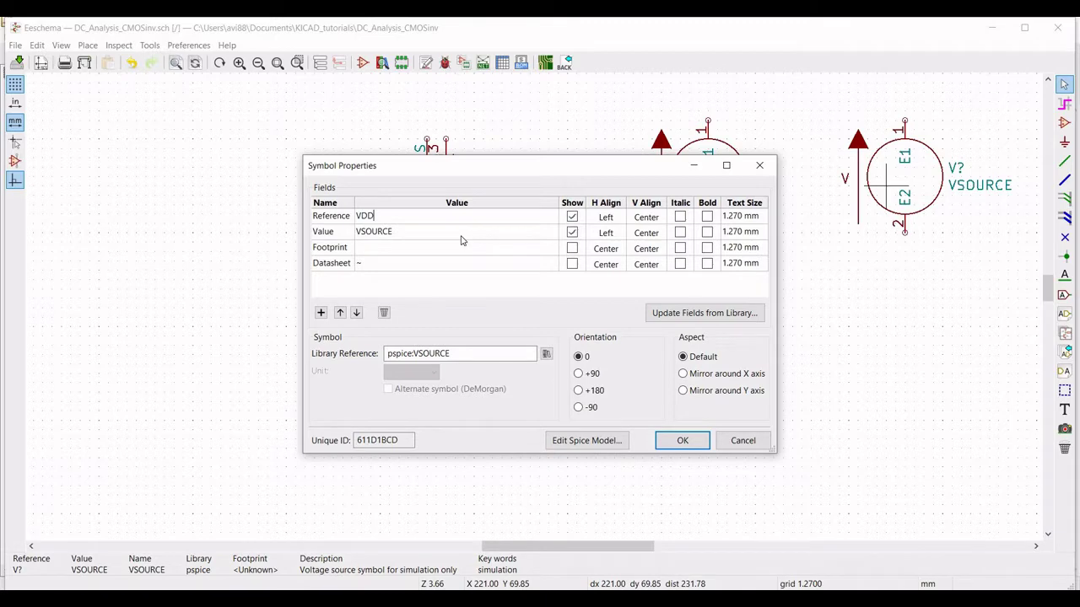
pyautogui.press('Return')
# Define the VDD symbol's Spice model as a 5 V DC voltage source and apply its symbol properties.
pyautogui.click(586, 440)
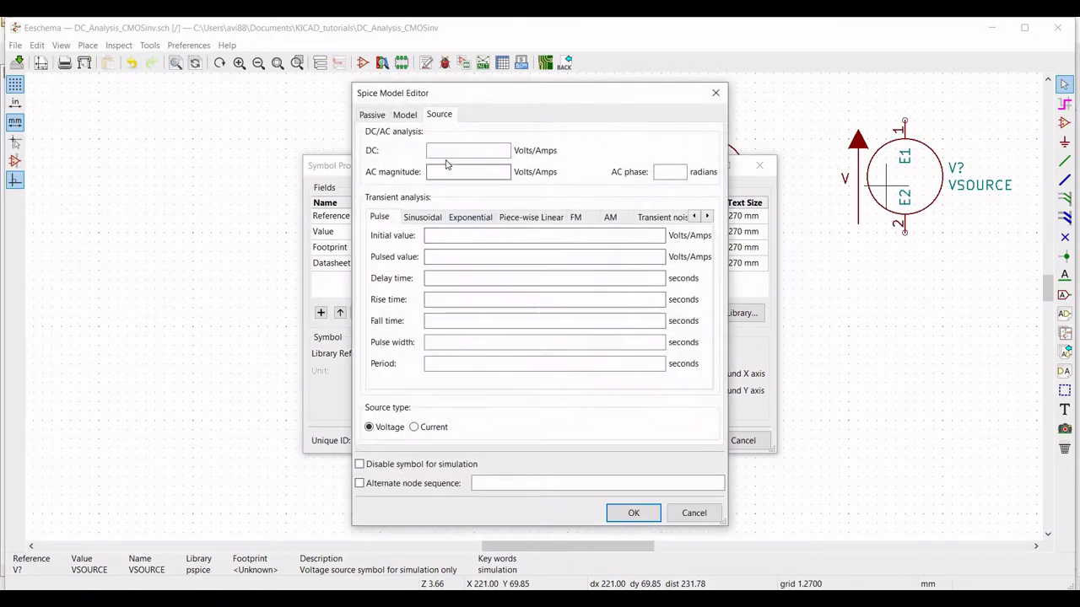
pyautogui.write('5')
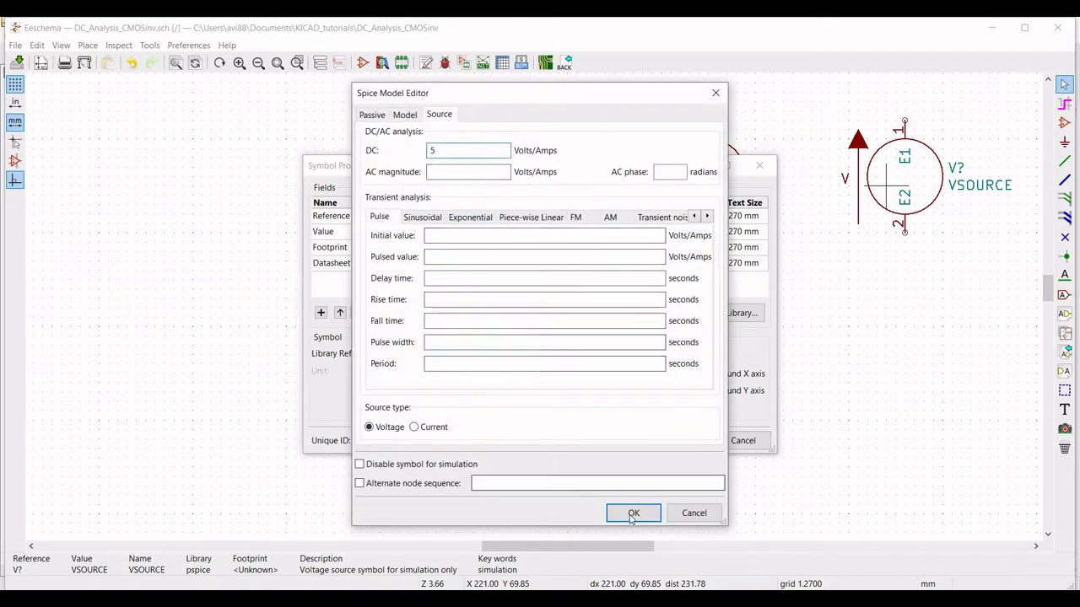
pyautogui.click(633, 516)
pyautogui.click(682, 441)
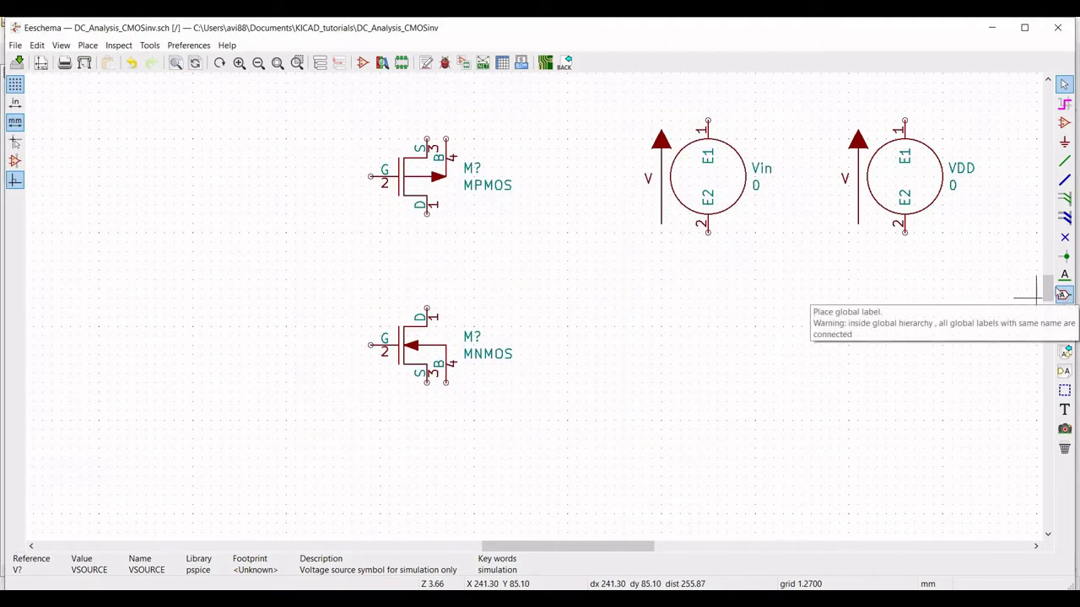
# Place a global input label named Vin just above the Vin source's pin 1.
pyautogui.click(1063, 295)
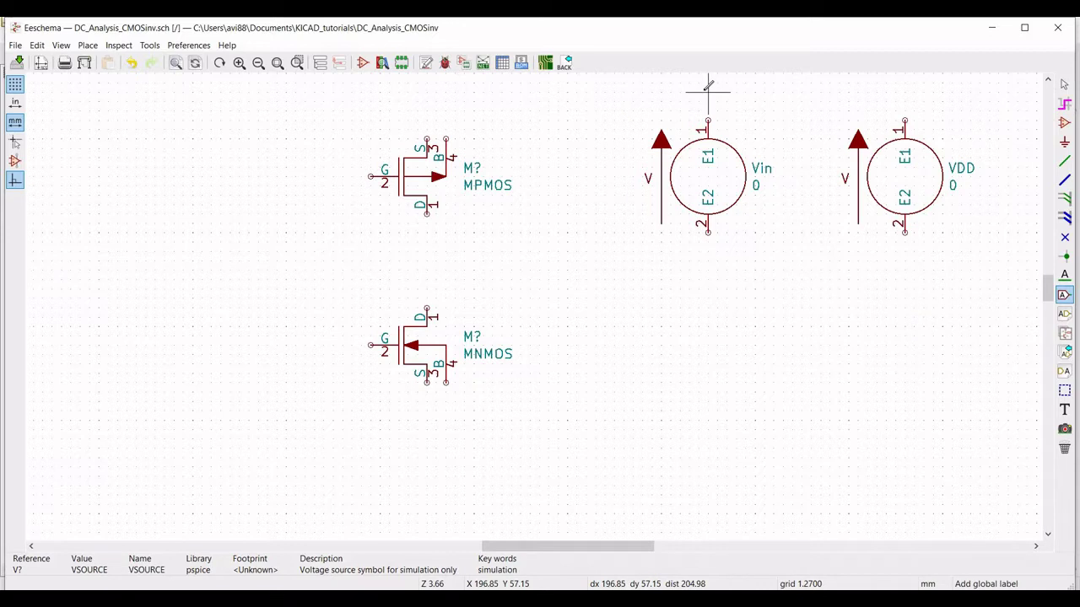
pyautogui.click(706, 95)
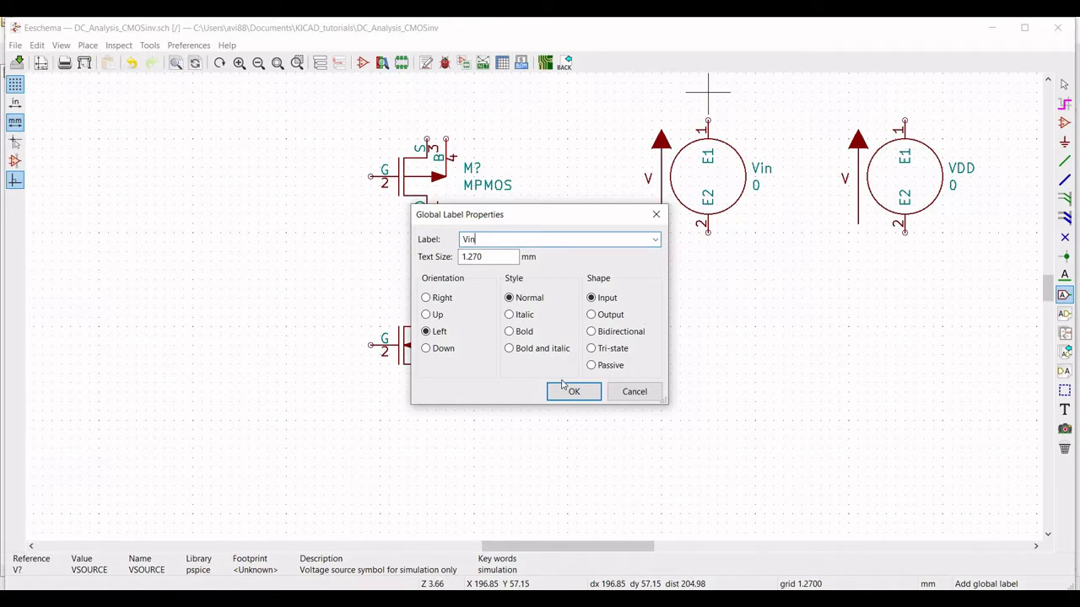
pyautogui.press('Return')
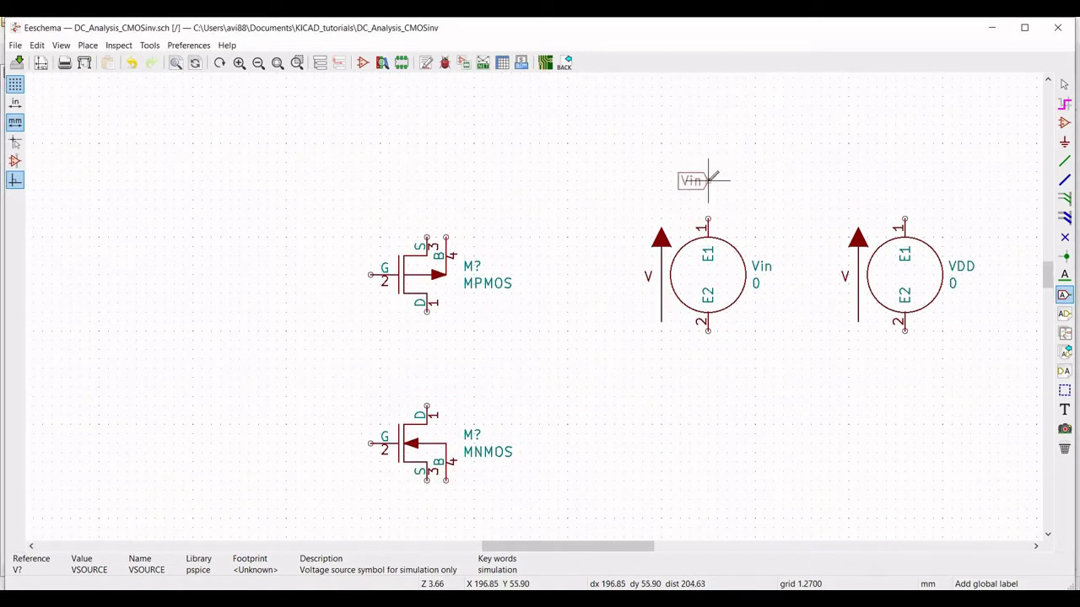
pyautogui.click(706, 180)
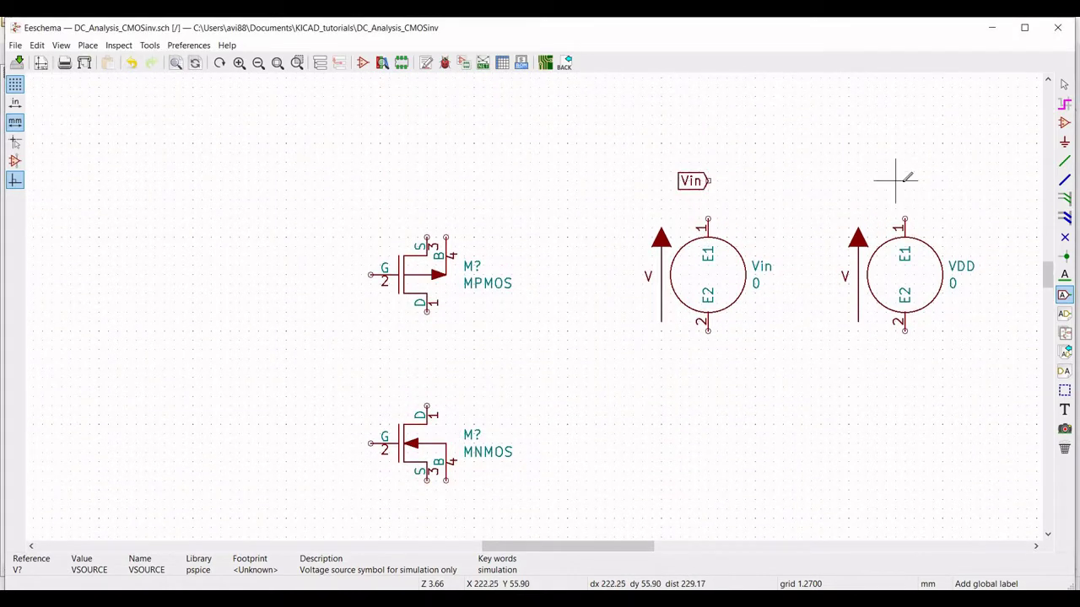
# Place a global input label named VDD just above the VDD source's pin 1.
pyautogui.click(856, 199)
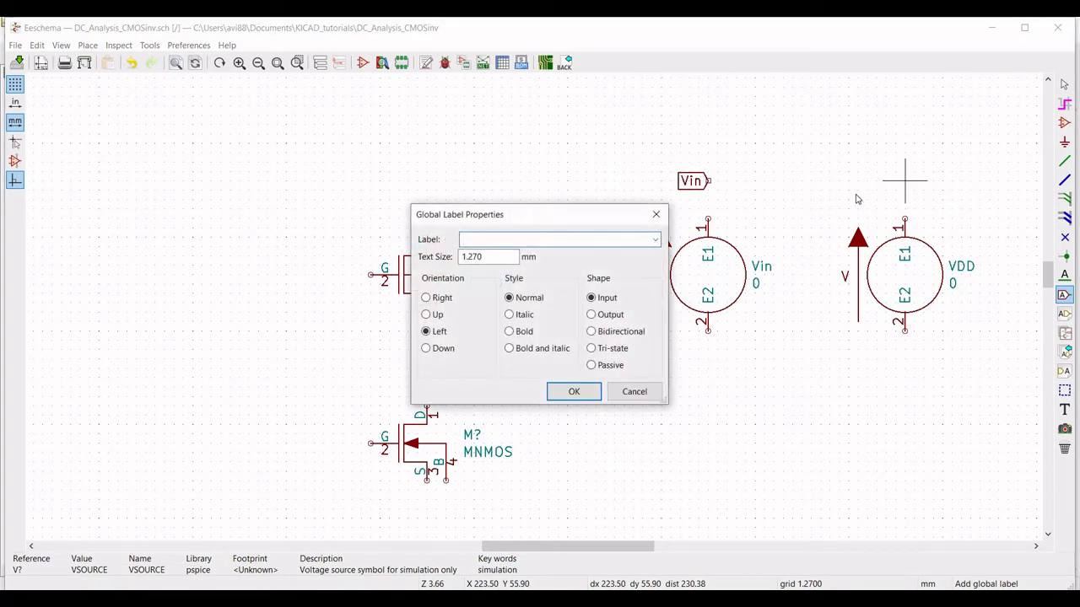
pyautogui.write('VDD')
pyautogui.click(595, 393)
pyautogui.click(906, 180)
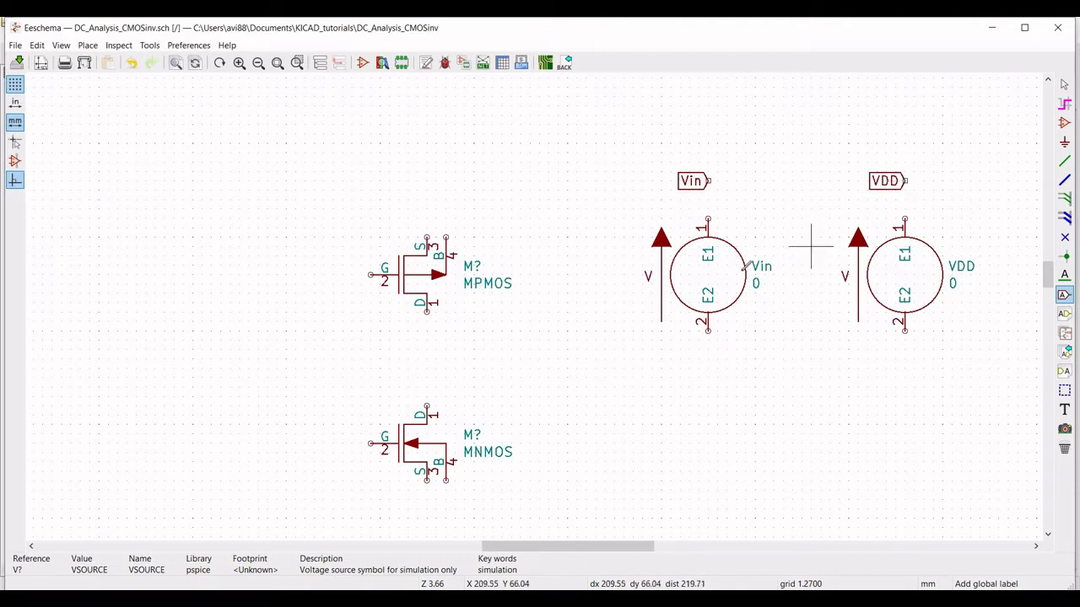
# Place a GND symbol from the power library just below pin 2 of the Vin source.
pyautogui.scroll(-2, 1052, 278)
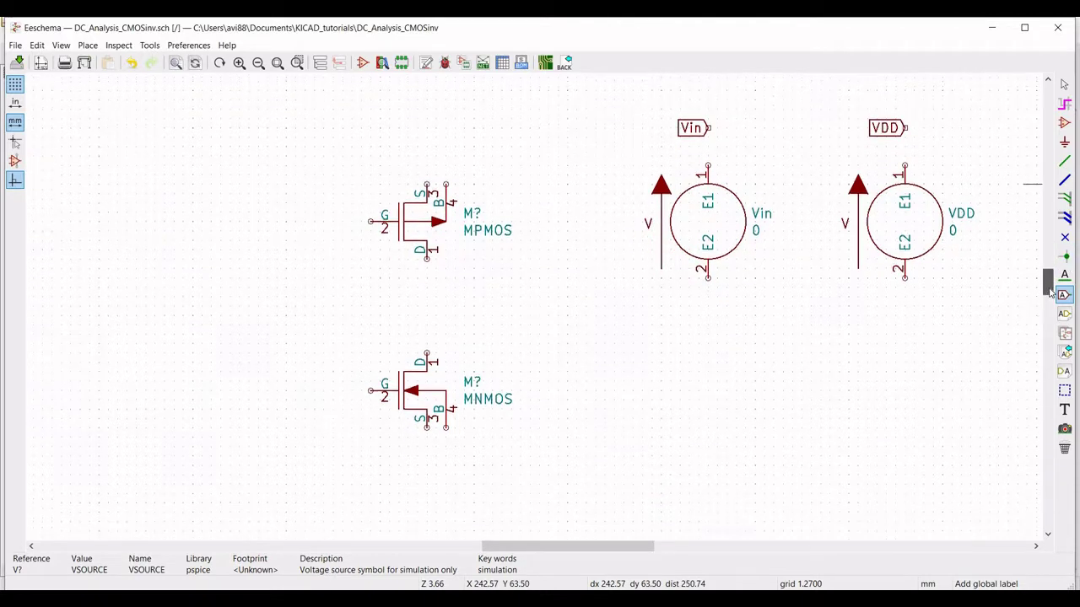
pyautogui.click(1064, 142)
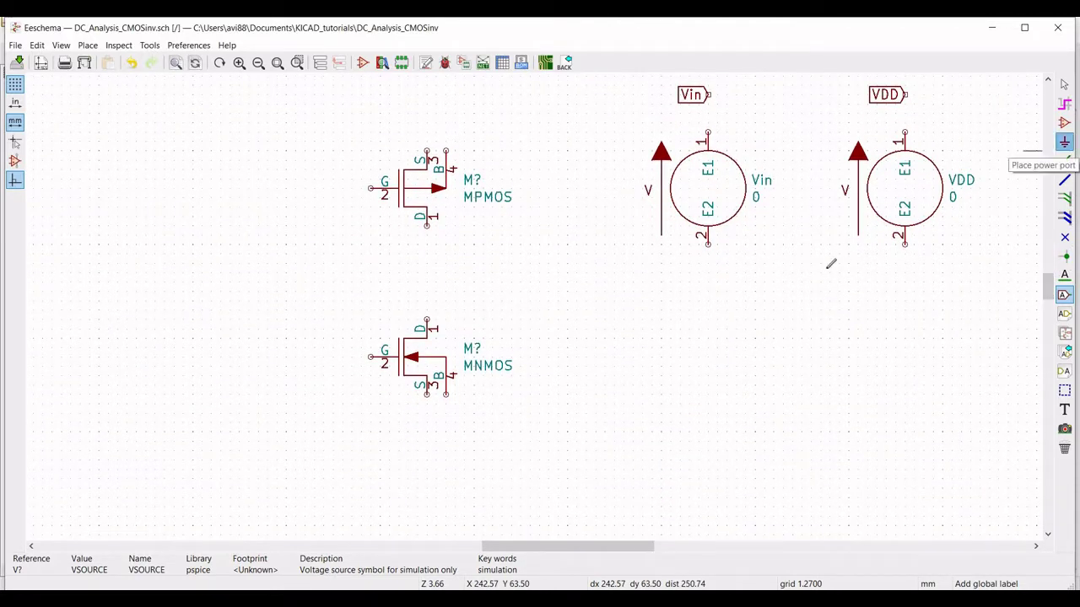
pyautogui.click(708, 273)
pyautogui.click(71, 167)
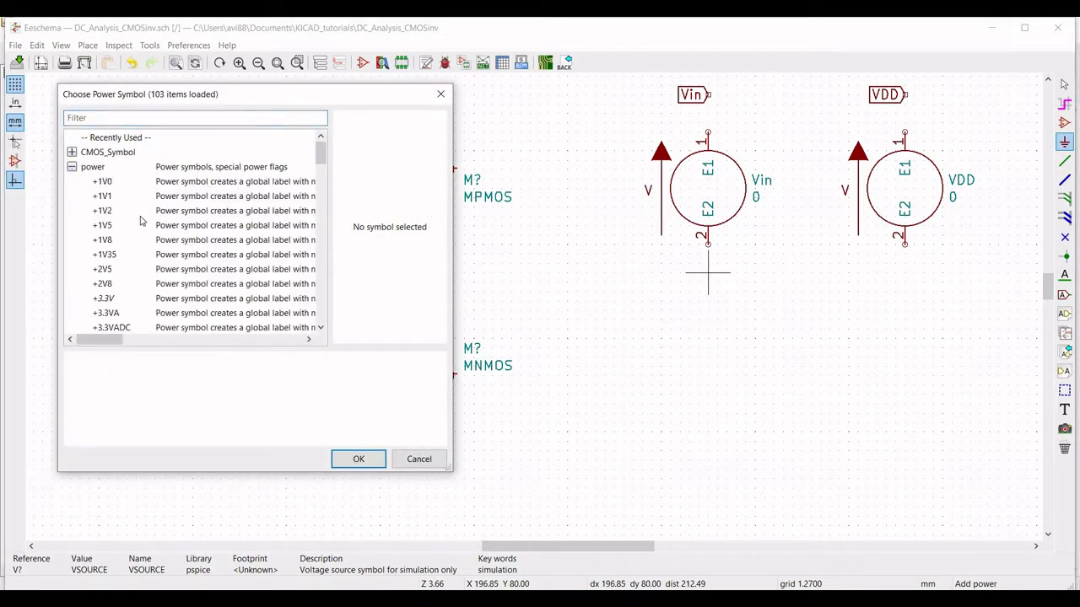
pyautogui.scroll(-8, 142, 221)
pyautogui.scroll(-5, 142, 221)
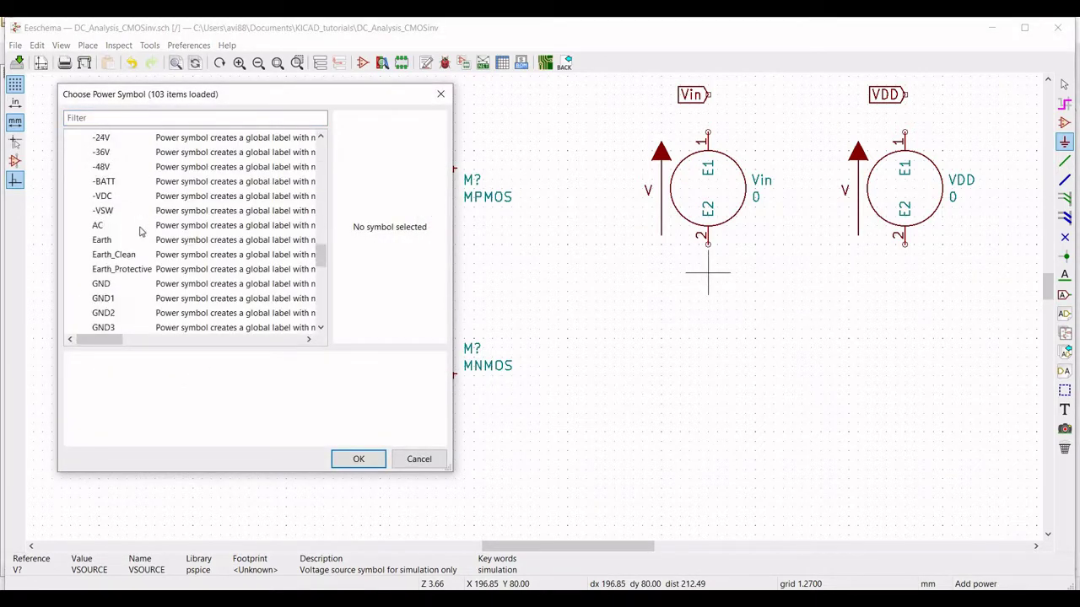
pyautogui.click(178, 287)
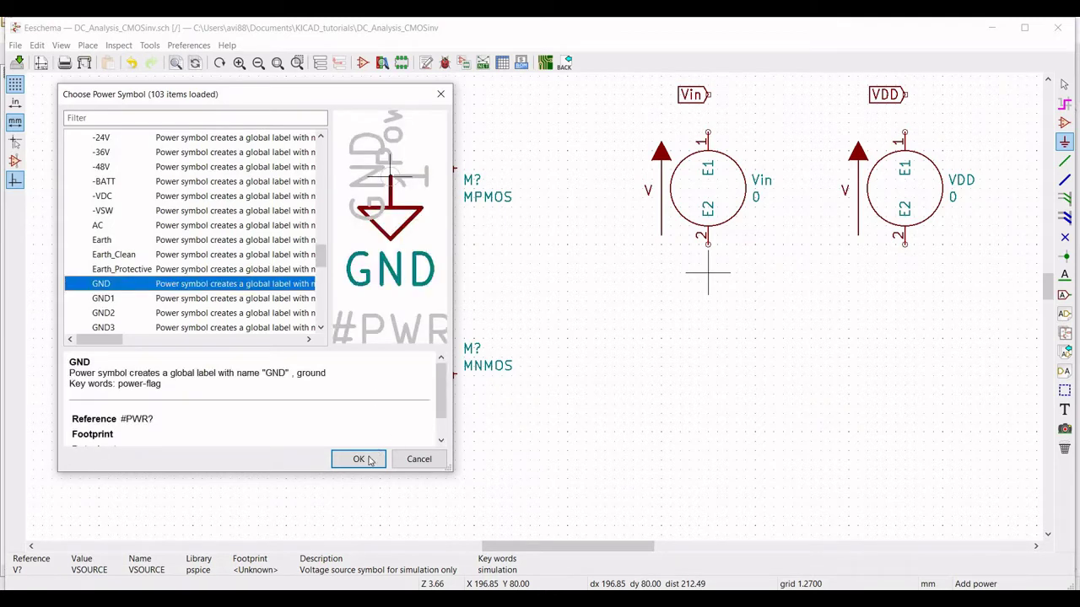
pyautogui.click(368, 461)
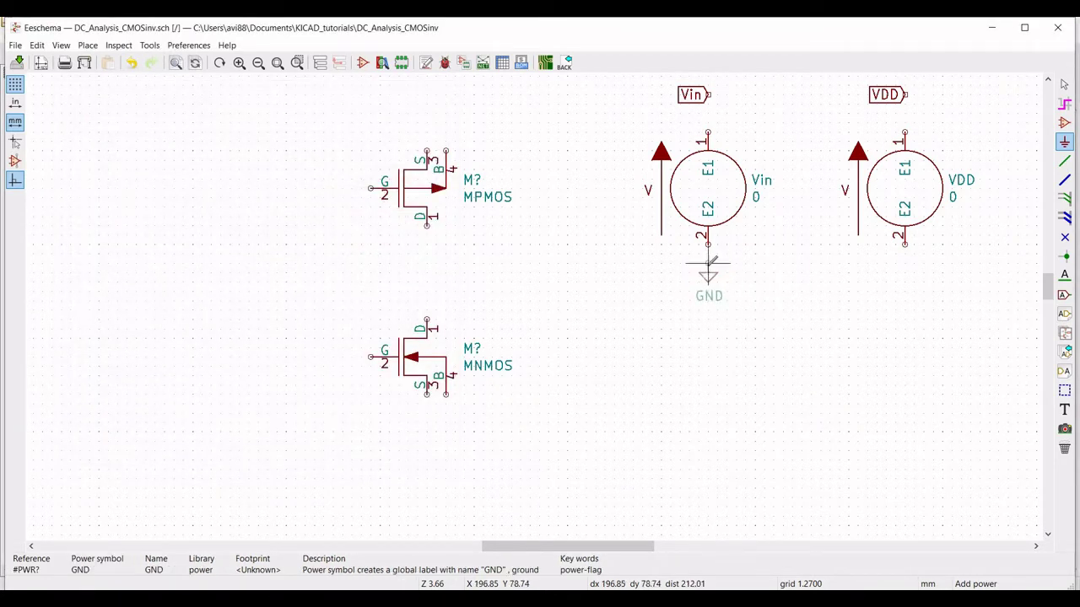
pyautogui.click(708, 263)
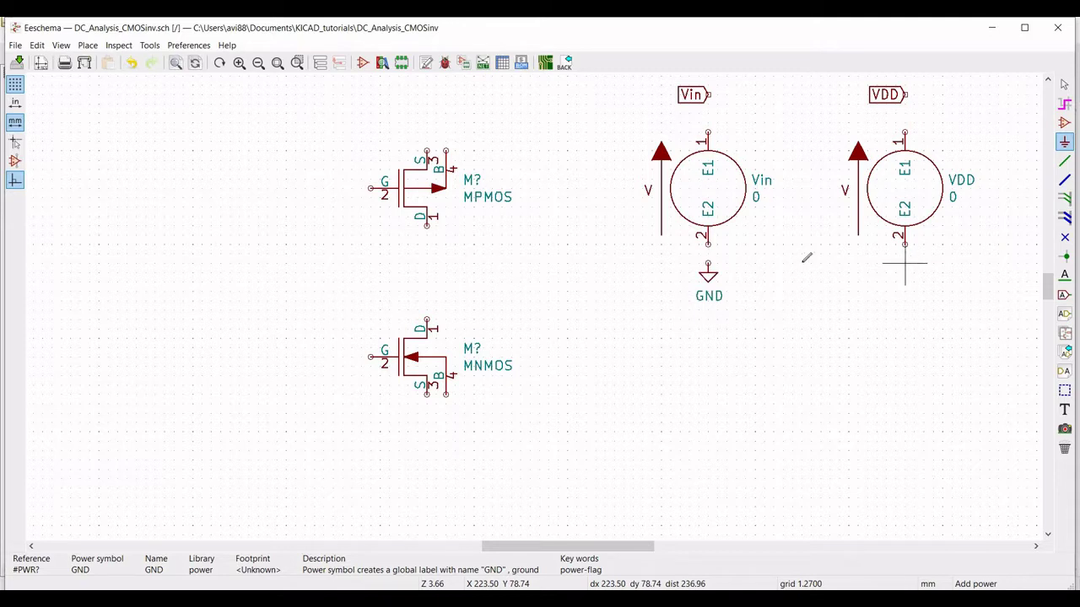
# Duplicate the GND symbol and place the copy just below pin 2 of the VDD source.
pyautogui.rightClick(708, 276)
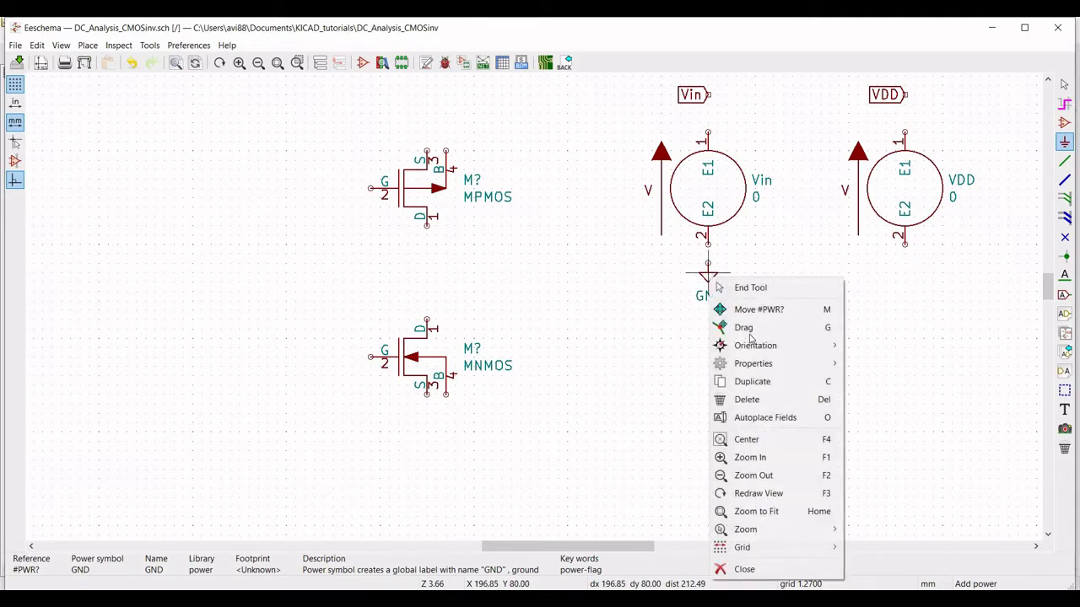
pyautogui.click(806, 259)
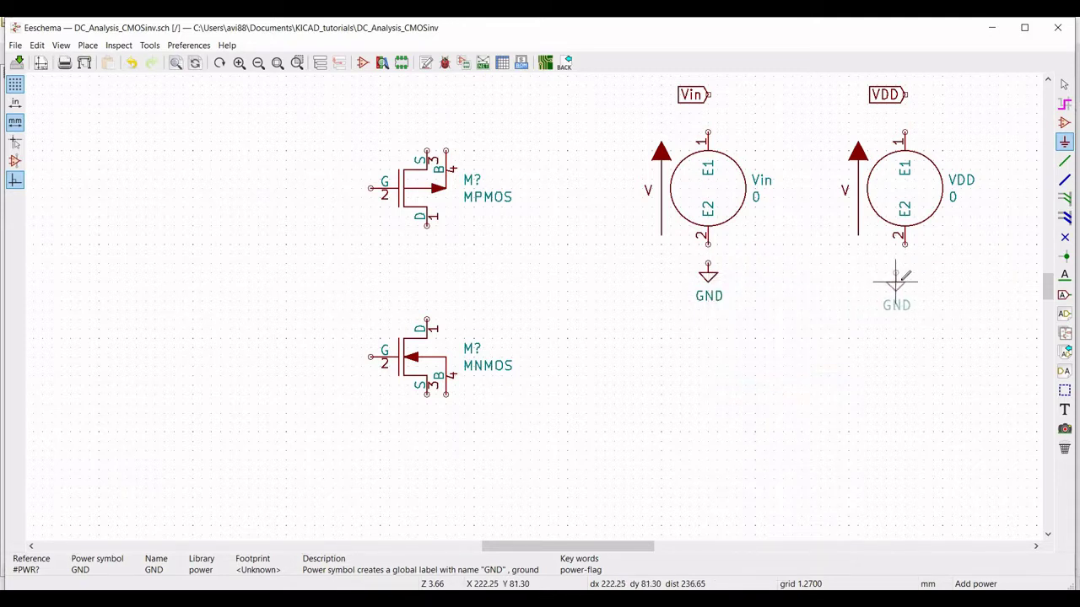
pyautogui.click(905, 282)
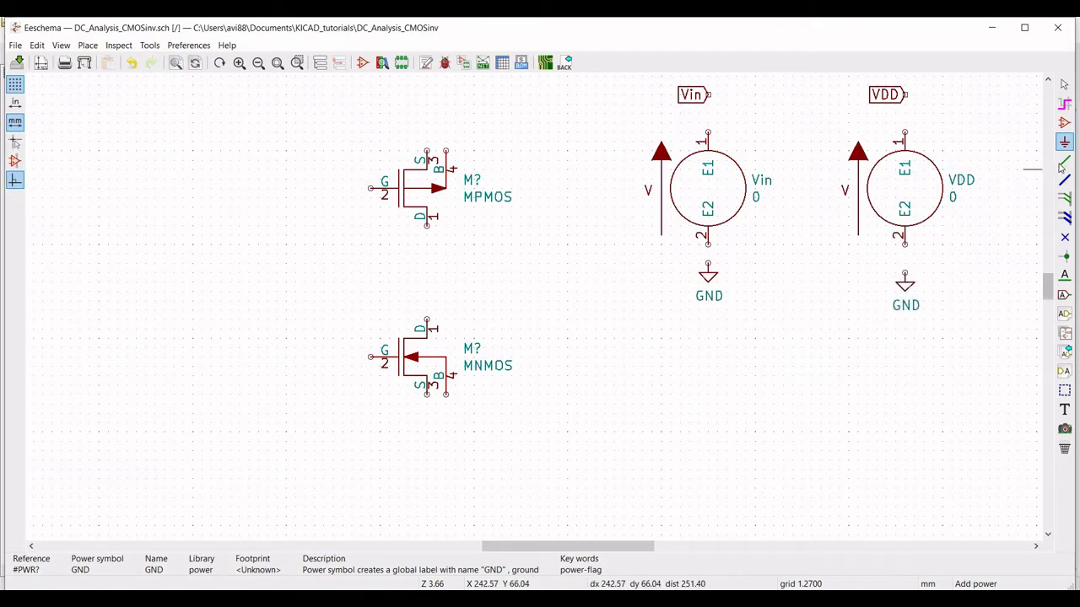
# Wire the Vin source's pin 1 to the Vin label and its pin 2 to the GND symbol below it.
pyautogui.click(1064, 160)
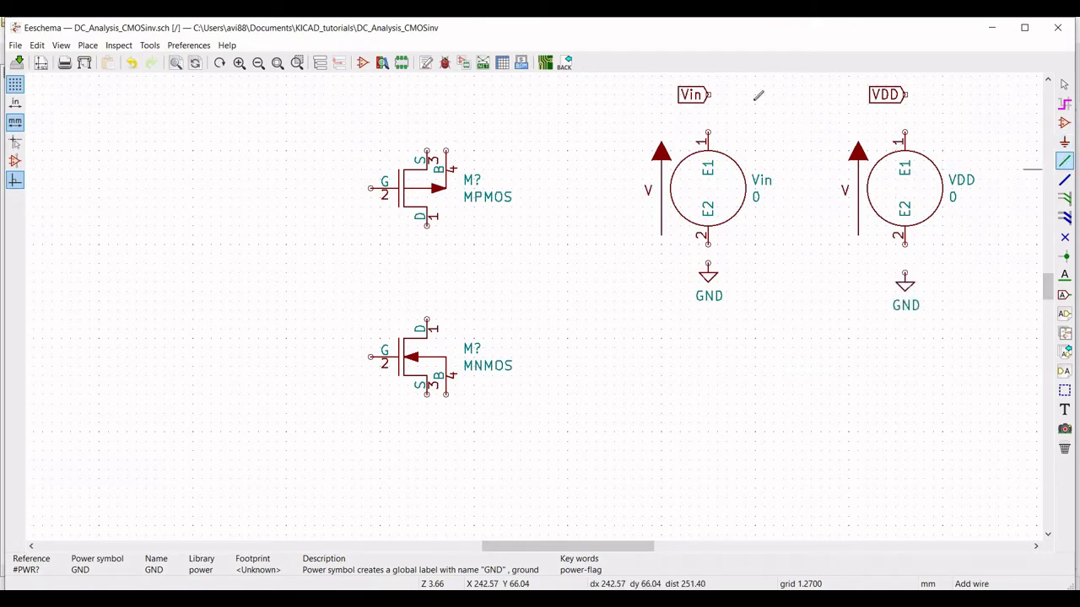
pyautogui.click(709, 94)
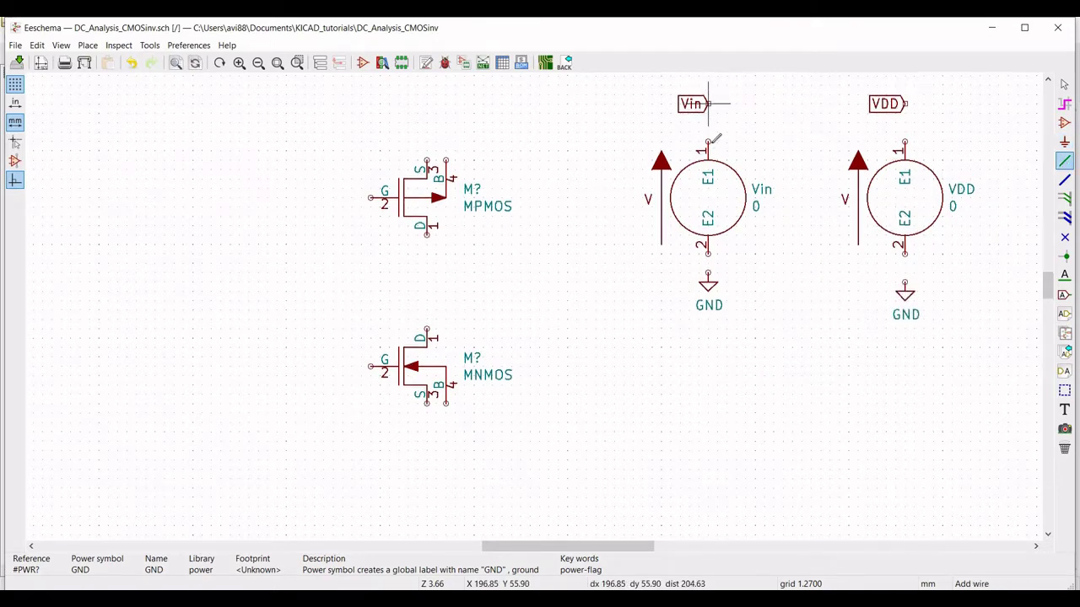
pyautogui.click(708, 154)
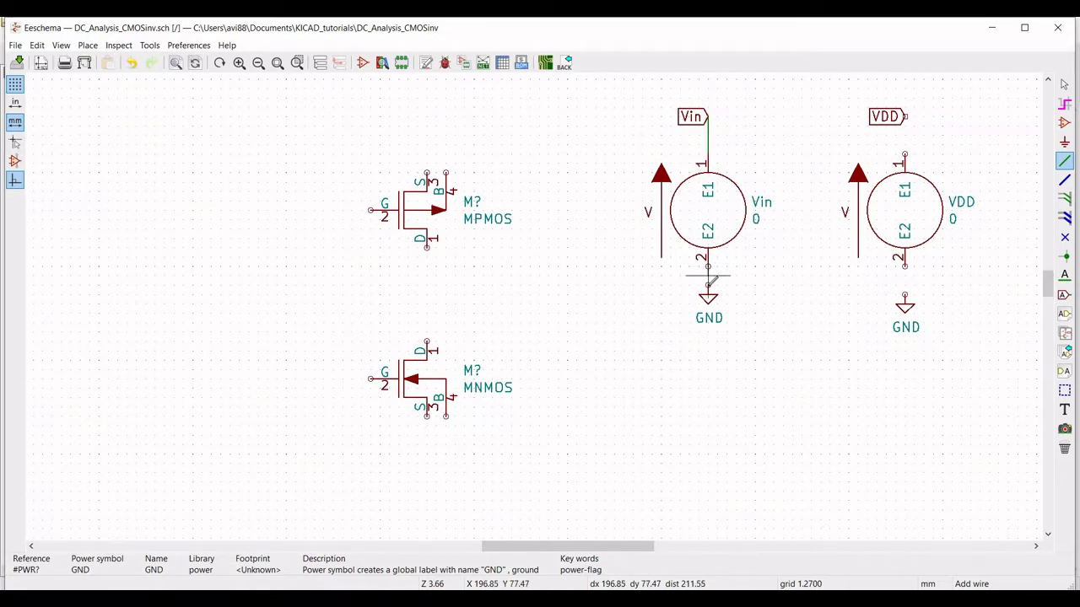
pyautogui.click(707, 284)
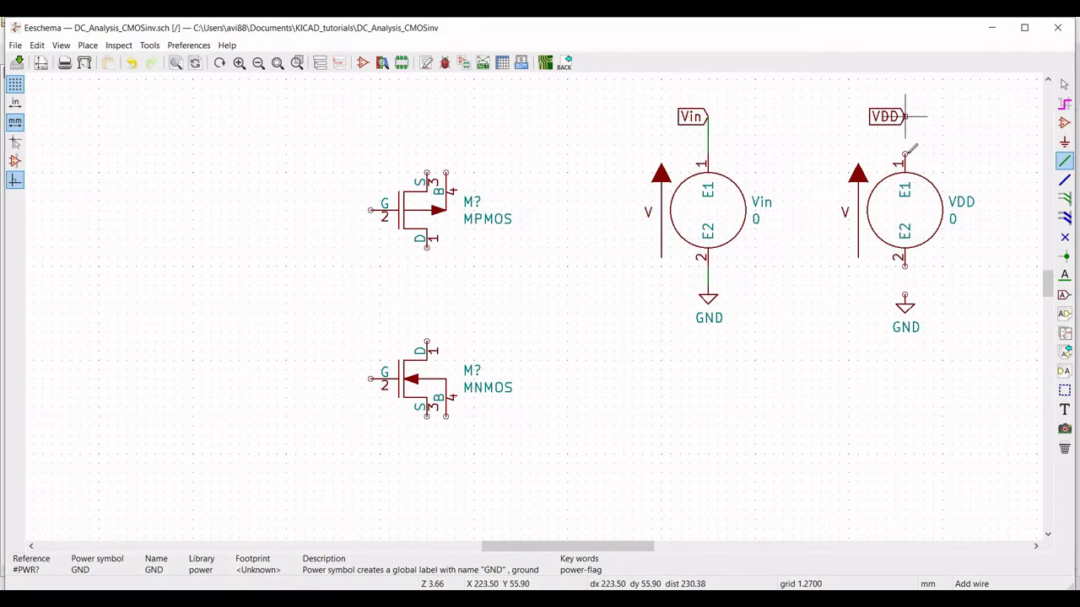
# Wire the VDD source's pin 1 to the VDD label and its pin 2 to the GND symbol below it.
pyautogui.click(905, 116)
pyautogui.click(905, 154)
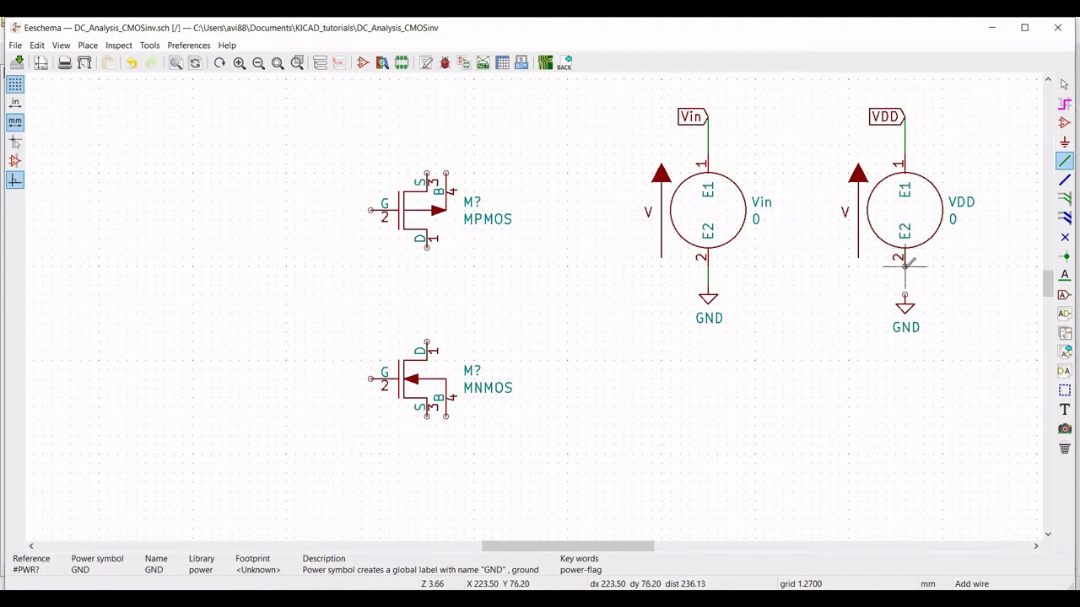
pyautogui.click(905, 267)
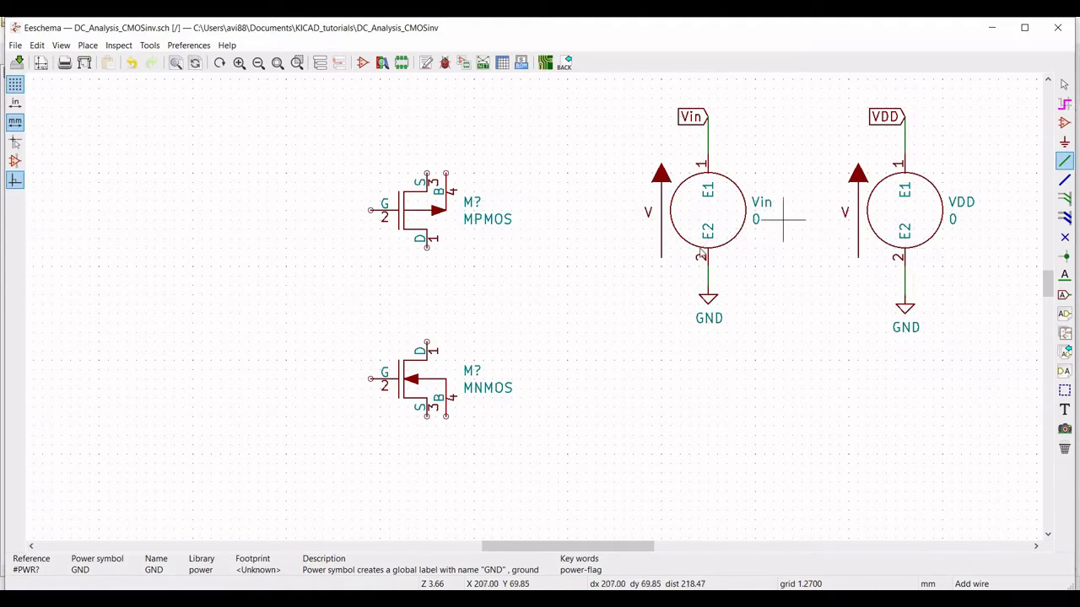
pyautogui.press('Escape')
# Wire the gates of the MPMOS and MNMOS transistors together, and likewise connect their drains.
pyautogui.click(1064, 163)
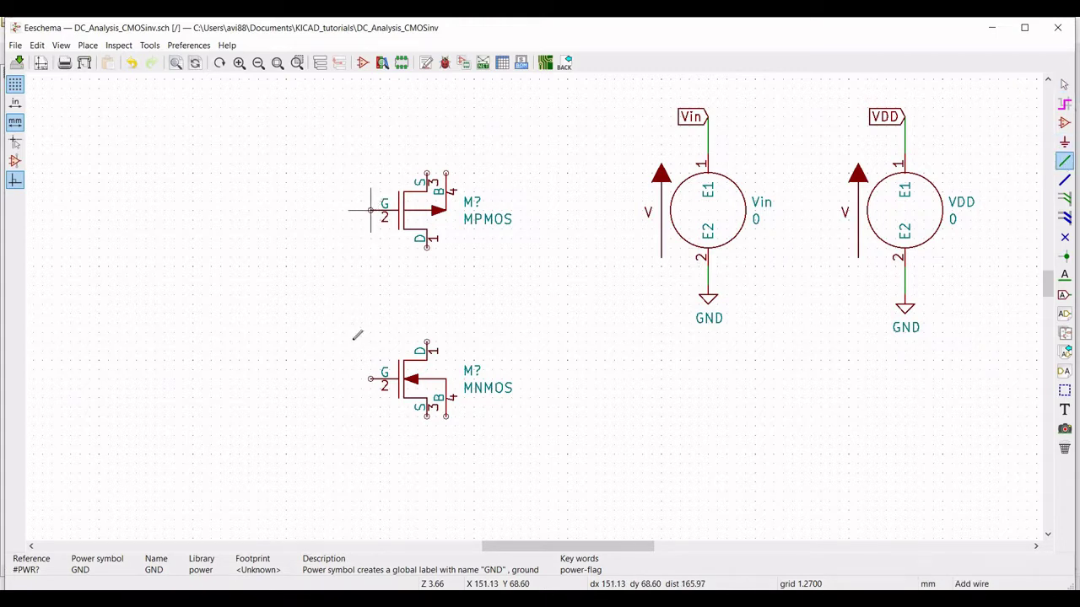
pyautogui.click(370, 378)
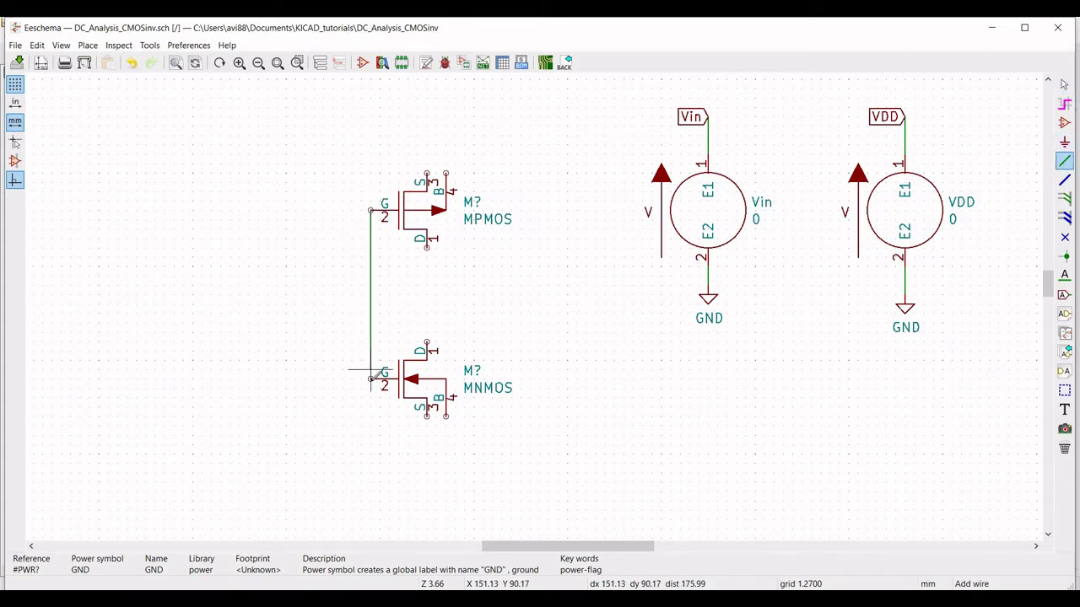
pyautogui.click(427, 248)
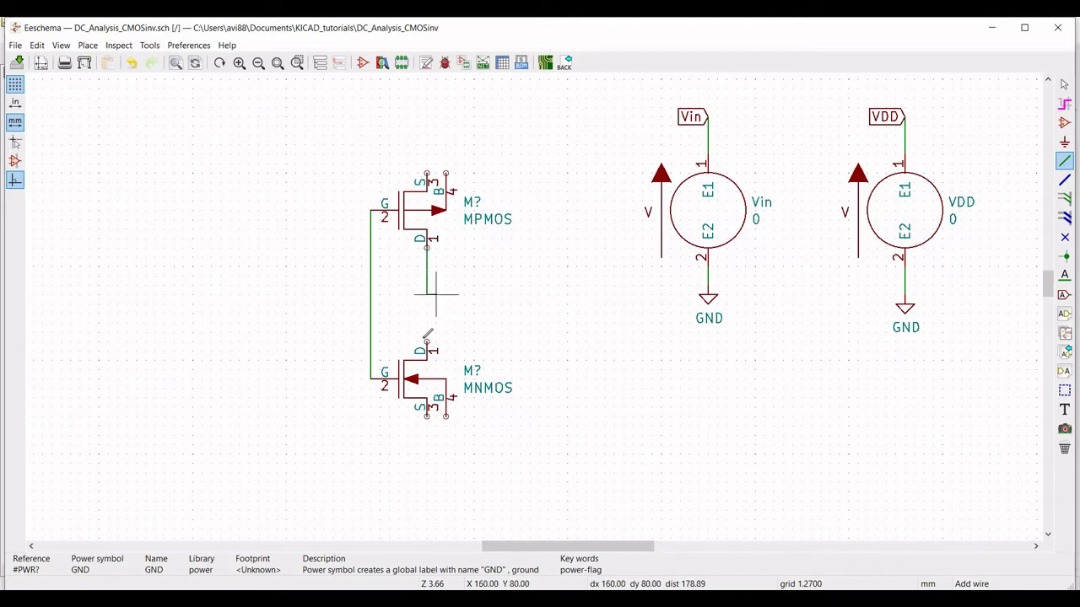
pyautogui.click(426, 344)
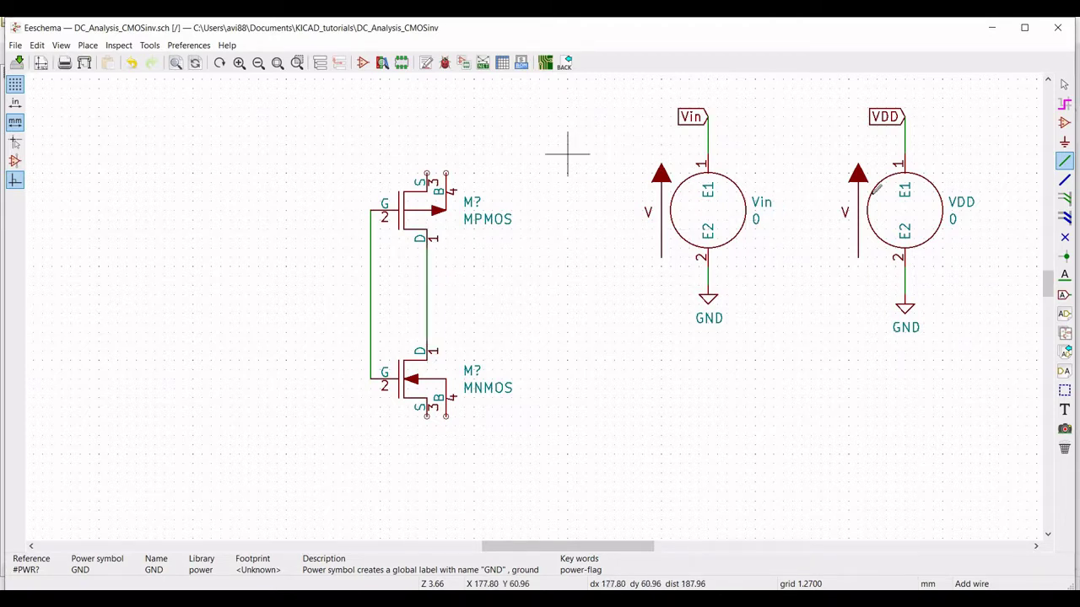
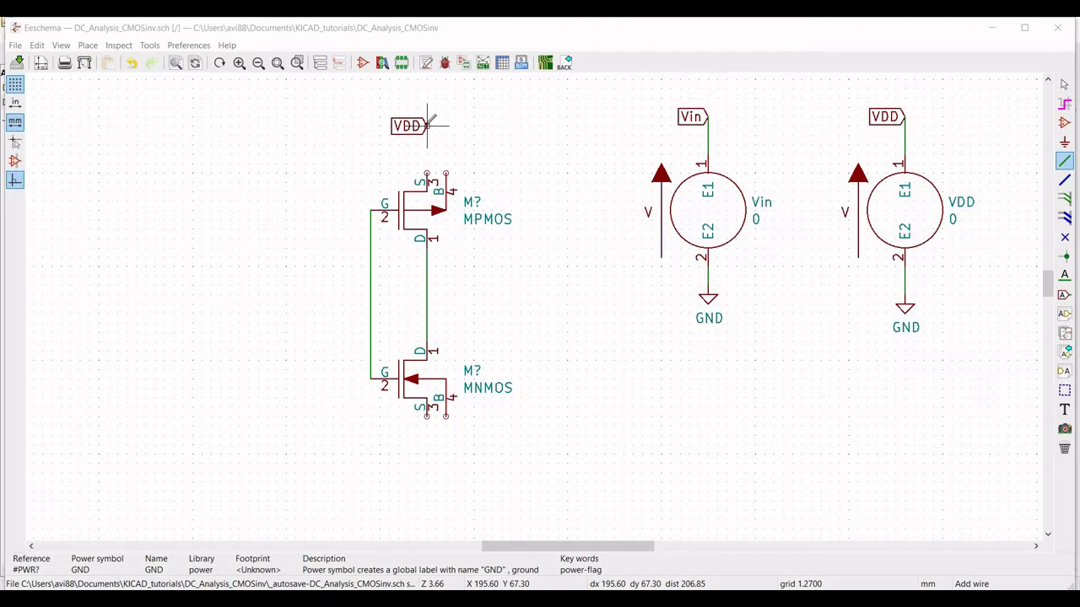
# Wire the VDD label above the MPMOS transistor to its source pin and tie the bulk pin to the source.
pyautogui.click(428, 126)
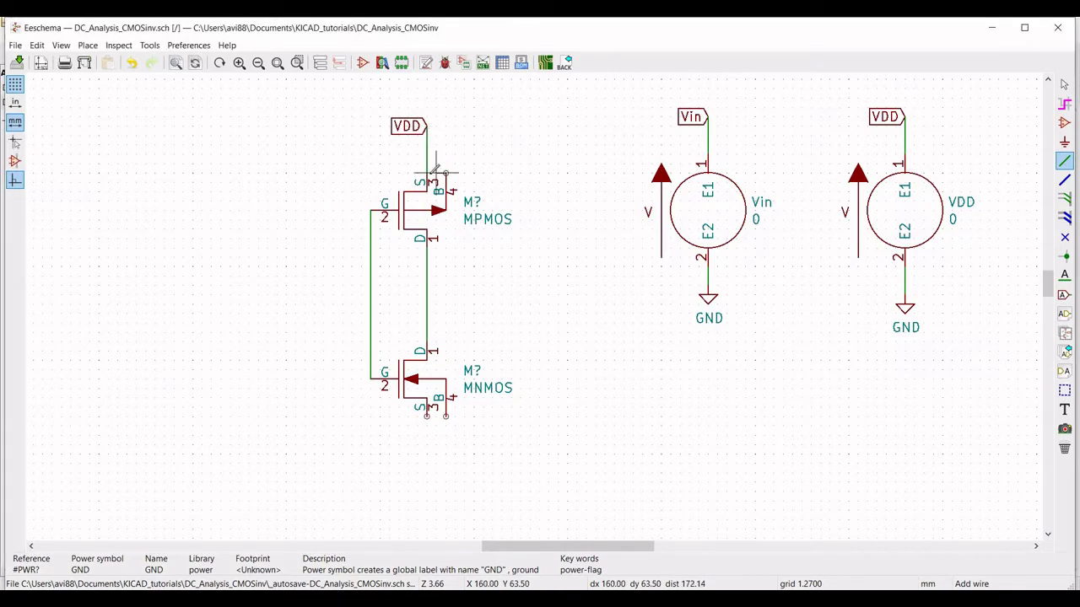
pyautogui.click(431, 168)
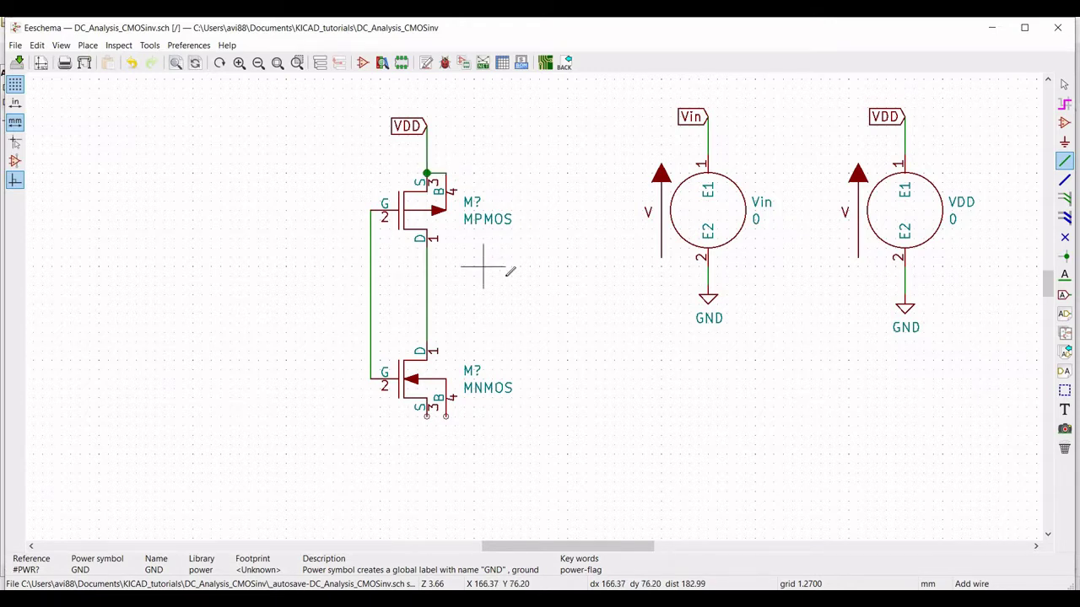
# Place a GND power symbol directly below the MNMOS transistor's source pin.
pyautogui.click(1064, 142)
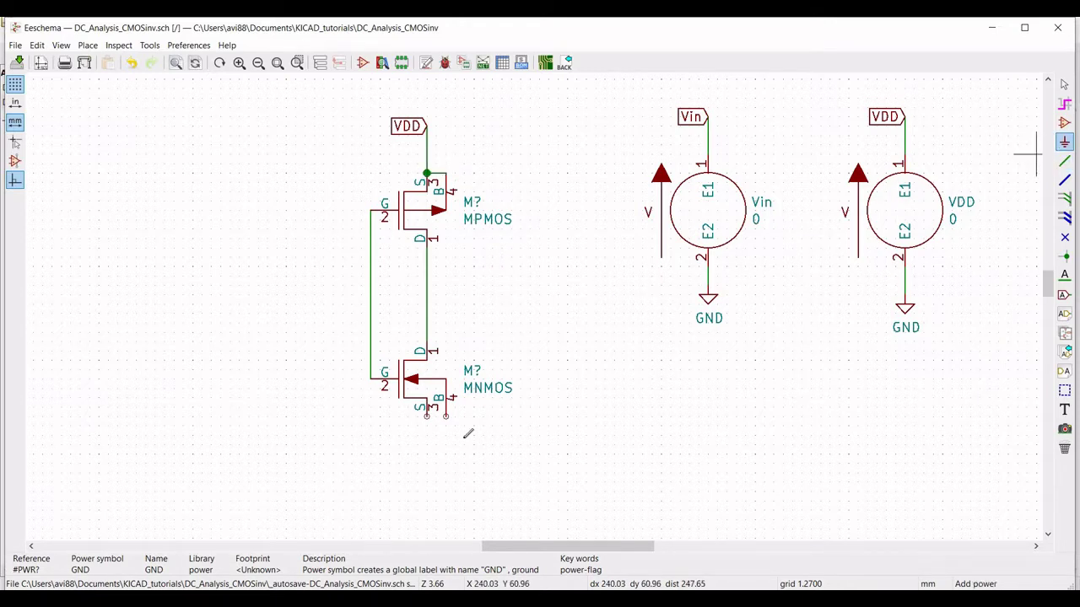
pyautogui.click(475, 454)
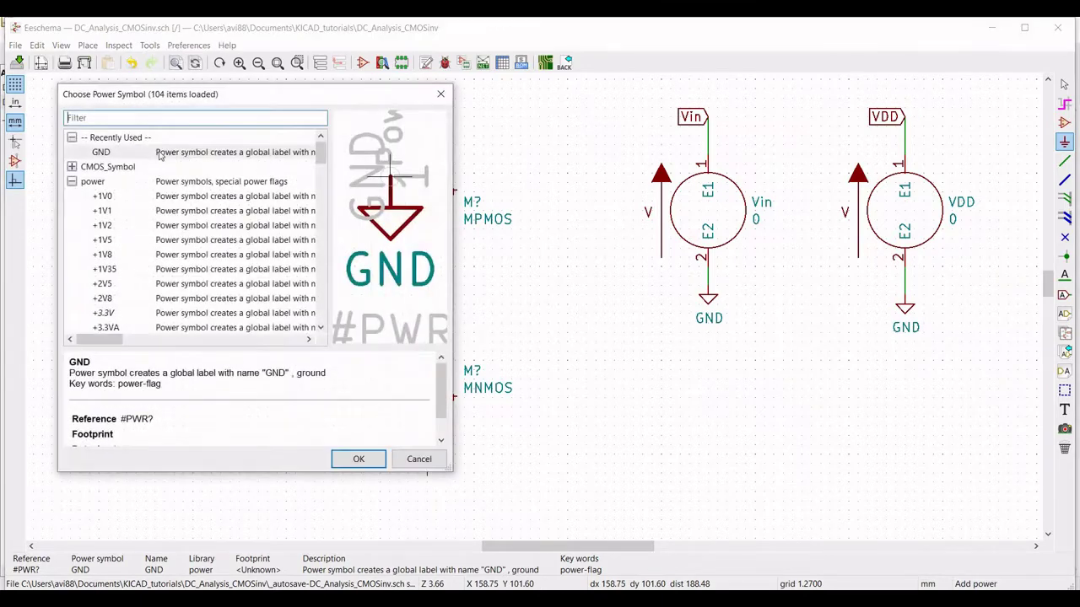
pyautogui.click(357, 456)
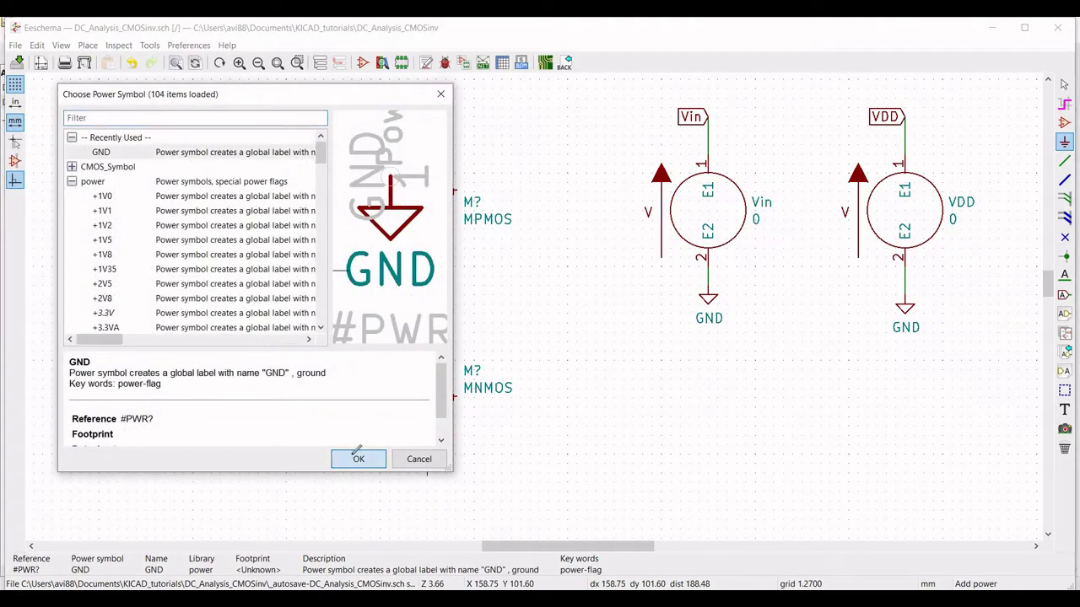
pyautogui.click(427, 455)
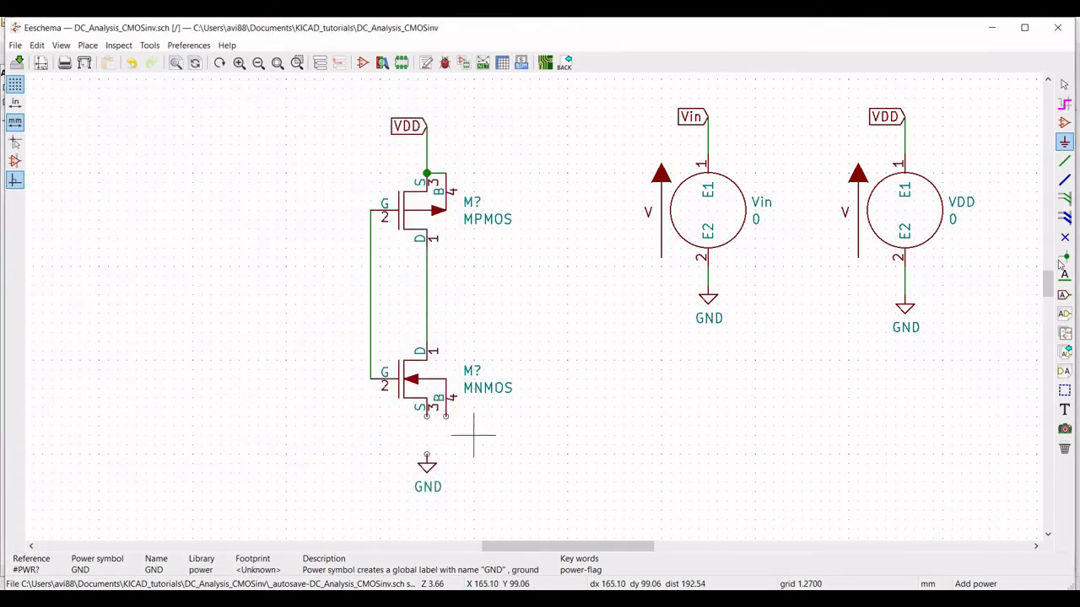
# Wire the MNMOS source pin to the GND symbol below it and tie the bulk pin to that wire.
pyautogui.click(1065, 160)
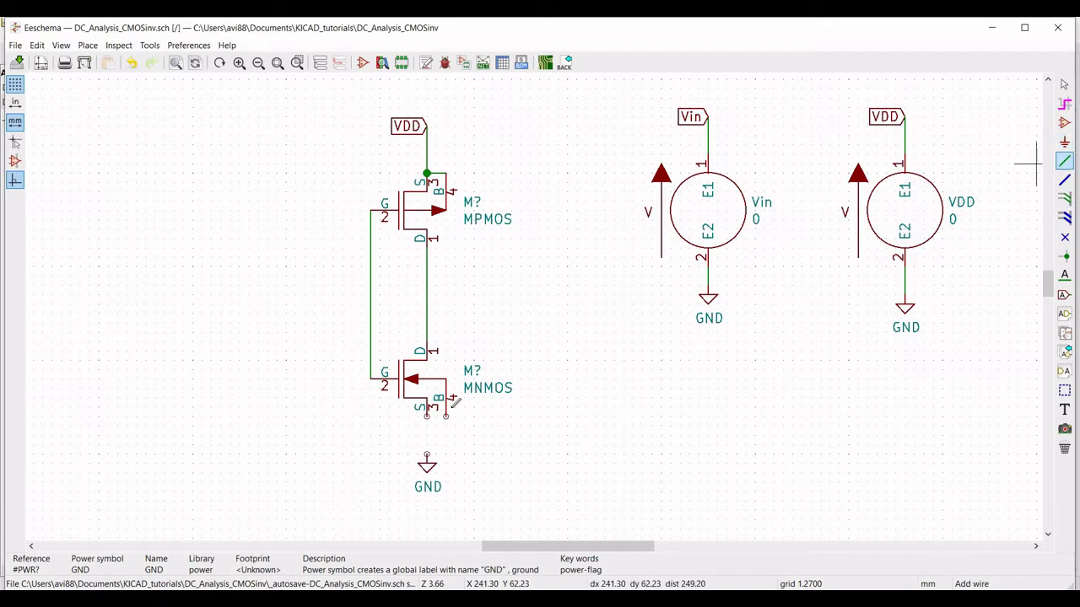
pyautogui.click(427, 456)
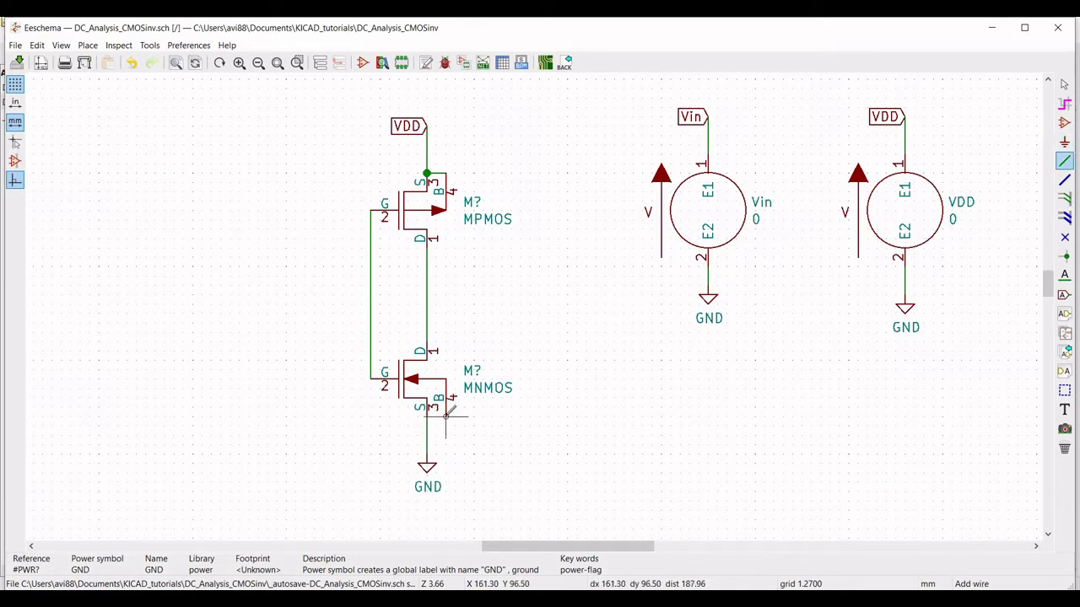
pyautogui.click(446, 415)
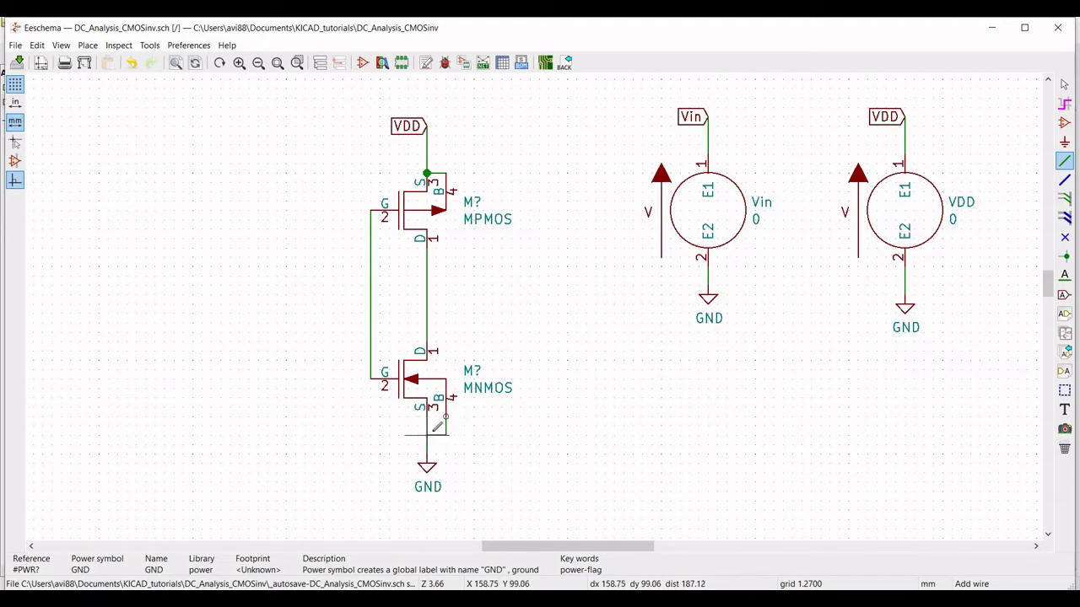
pyautogui.click(427, 434)
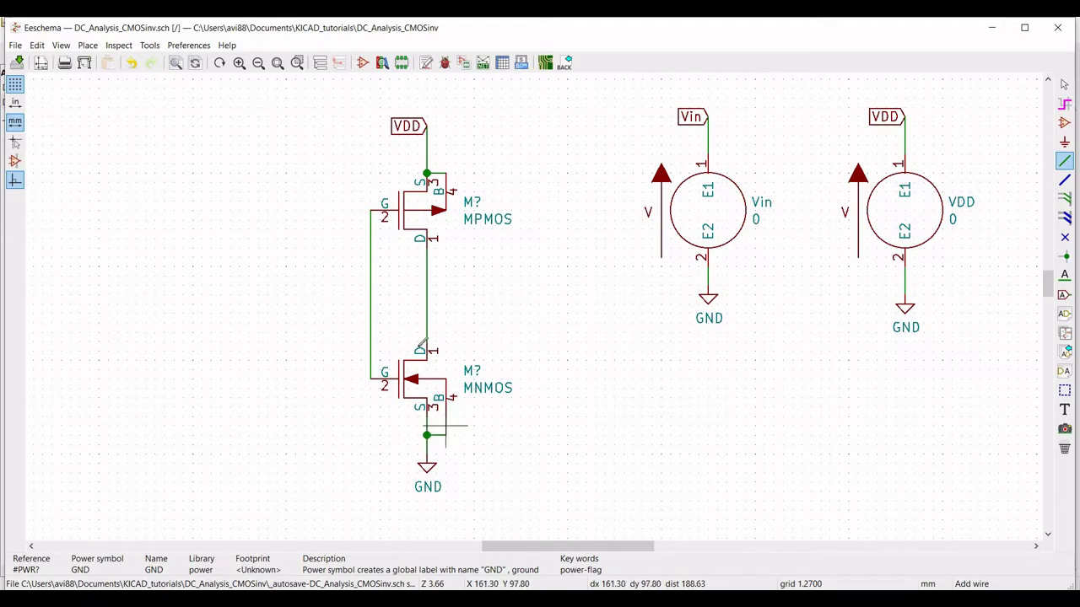
# Add a global input label named Vin beside the wire joining the two gates.
pyautogui.click(1065, 294)
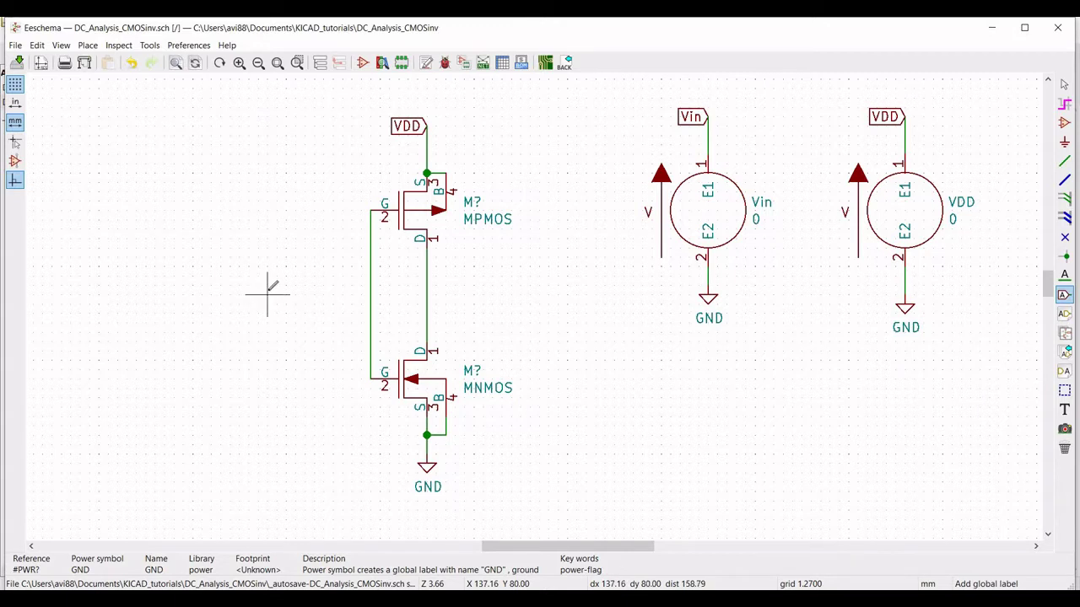
pyautogui.click(269, 297)
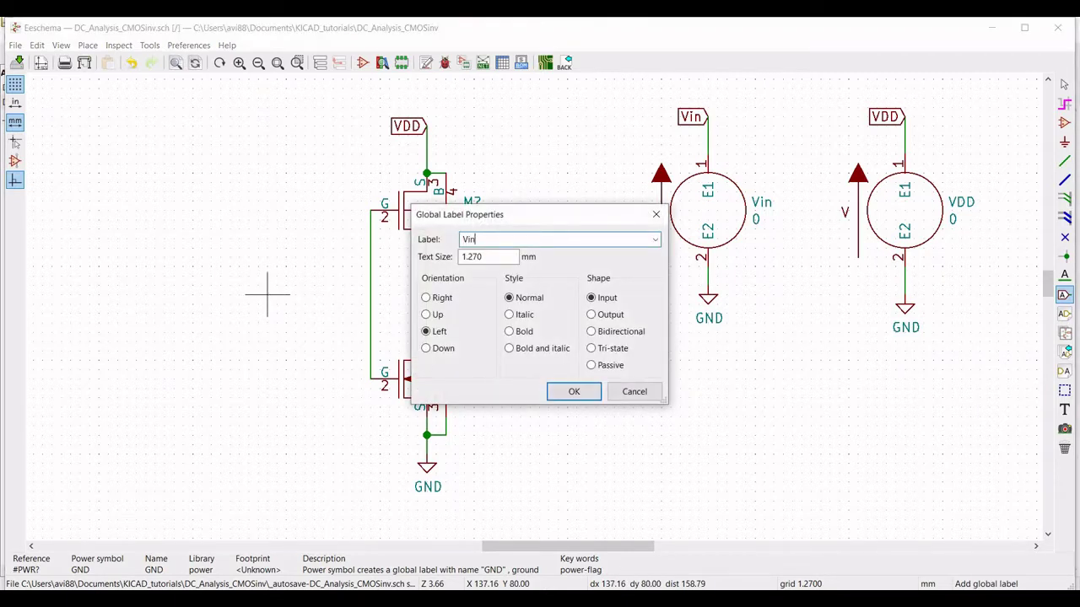
pyautogui.click(573, 392)
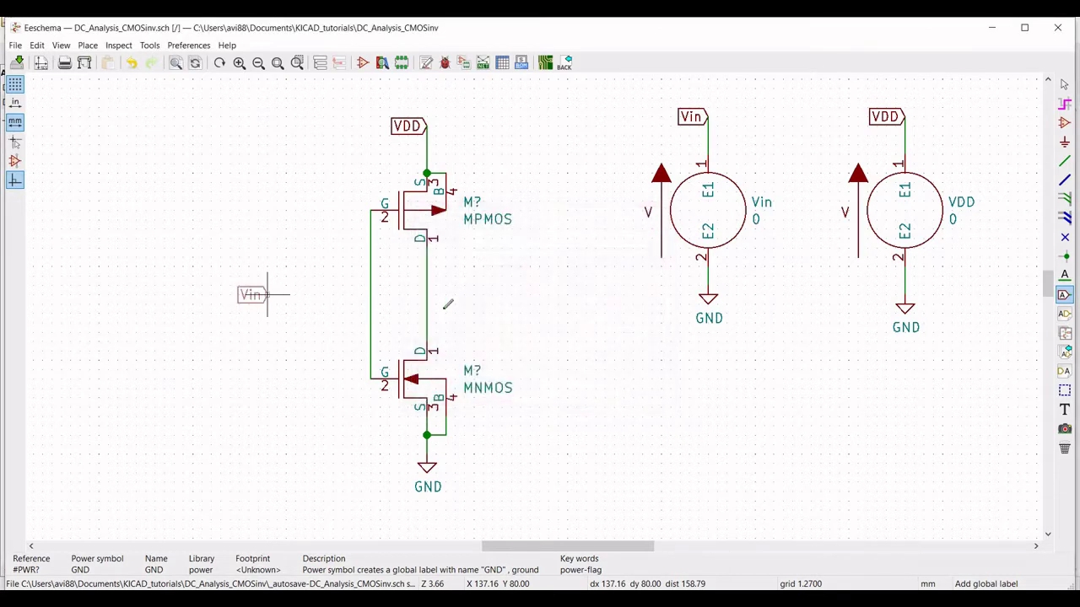
# Add a global label named Vout with the Output shape beside the wire joining the two drains.
pyautogui.click(548, 296)
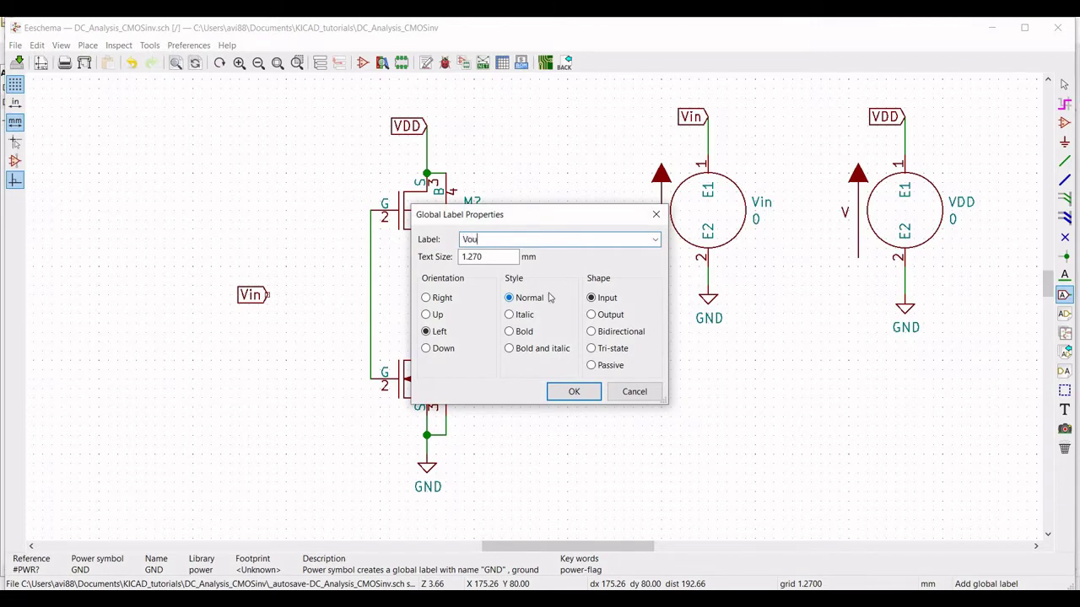
pyautogui.click(591, 314)
pyautogui.click(573, 393)
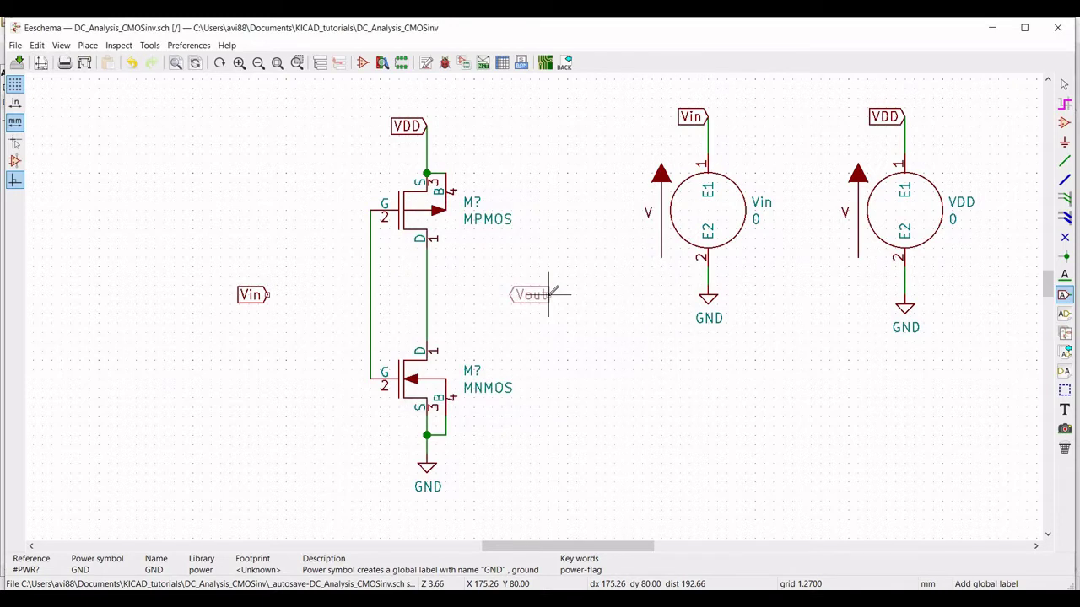
pyautogui.click(549, 296)
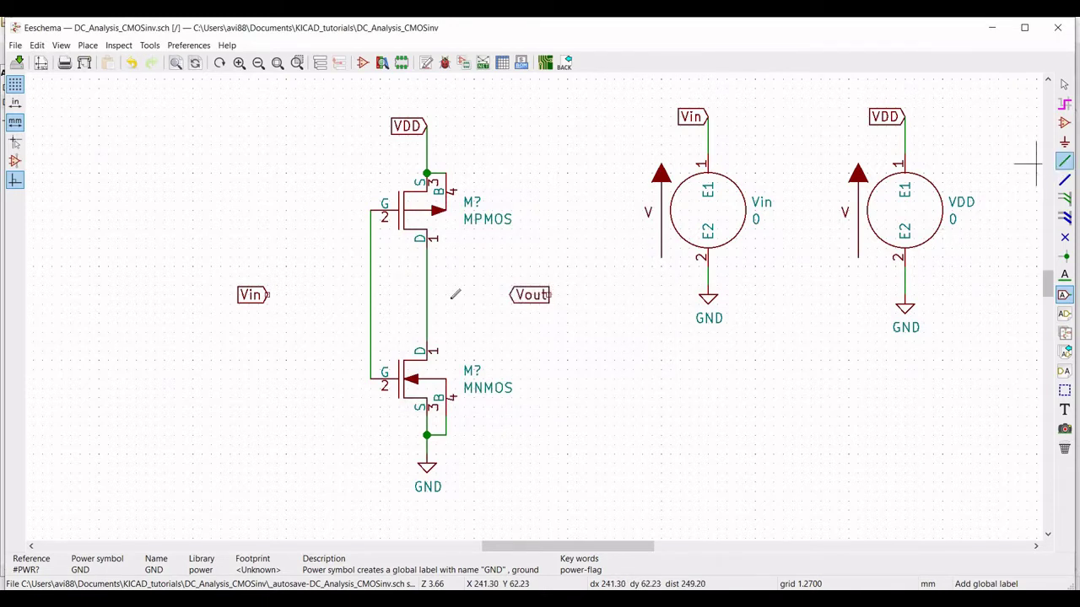
# Wire the Vin label to the common gate wire and the Vout label to the common drain wire.
pyautogui.click(1065, 161)
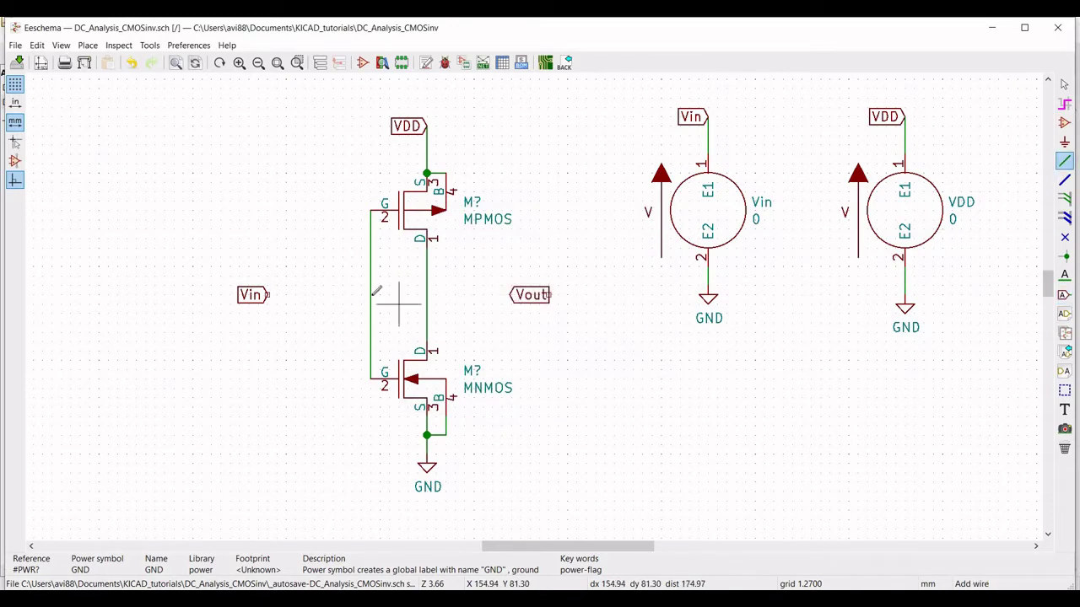
pyautogui.click(267, 294)
pyautogui.click(371, 295)
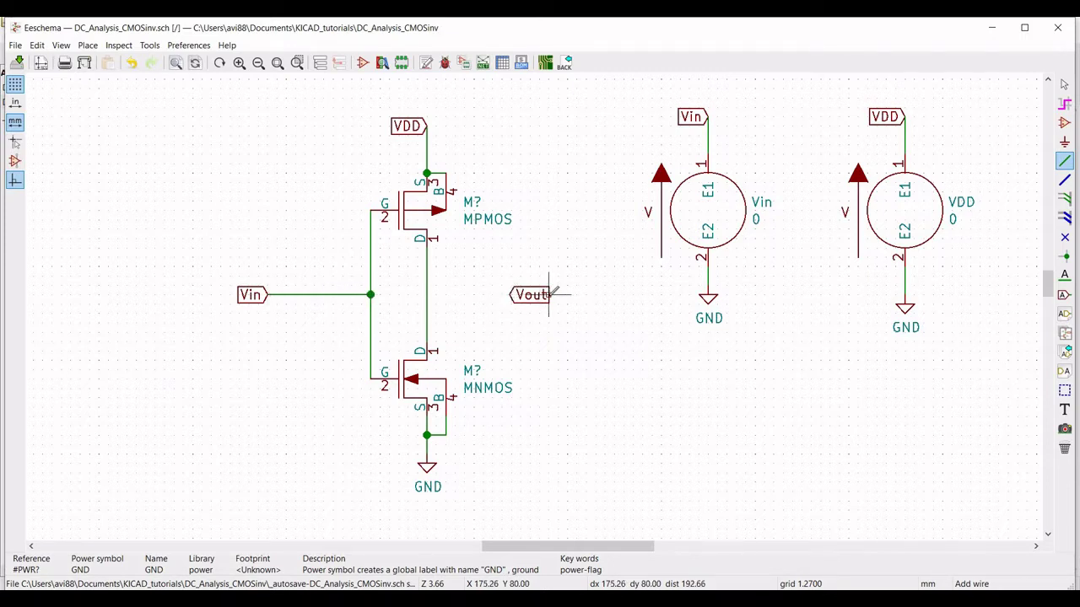
pyautogui.click(549, 295)
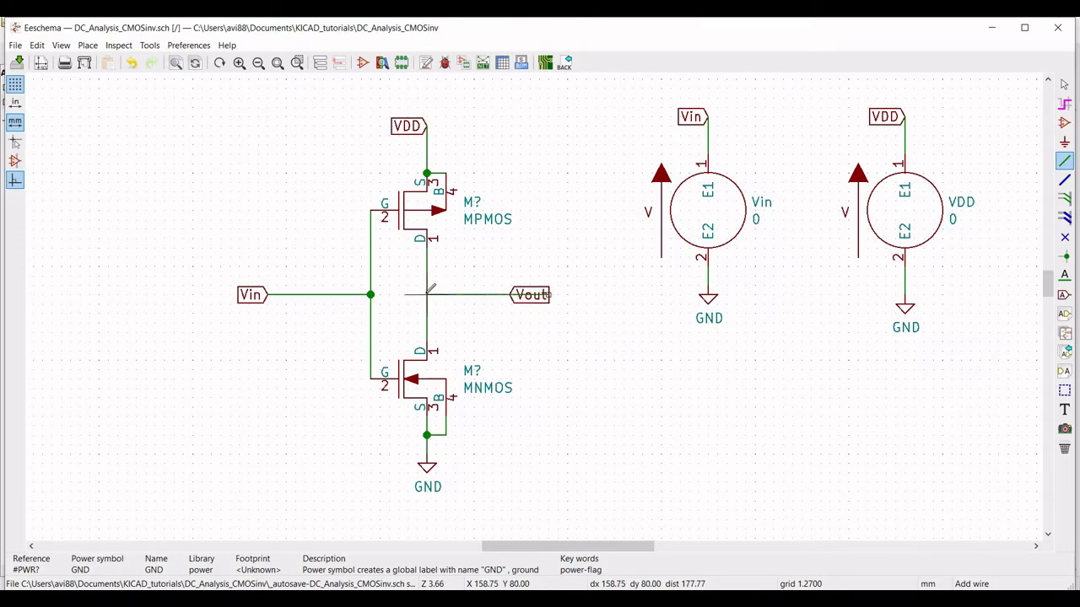
pyautogui.click(427, 295)
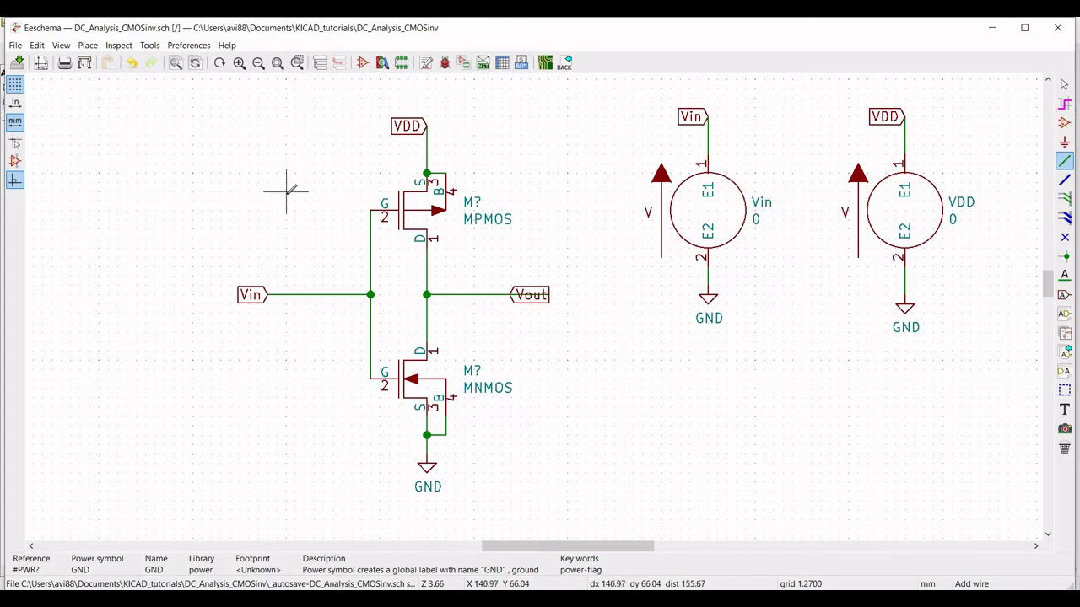
pyautogui.press('Escape')
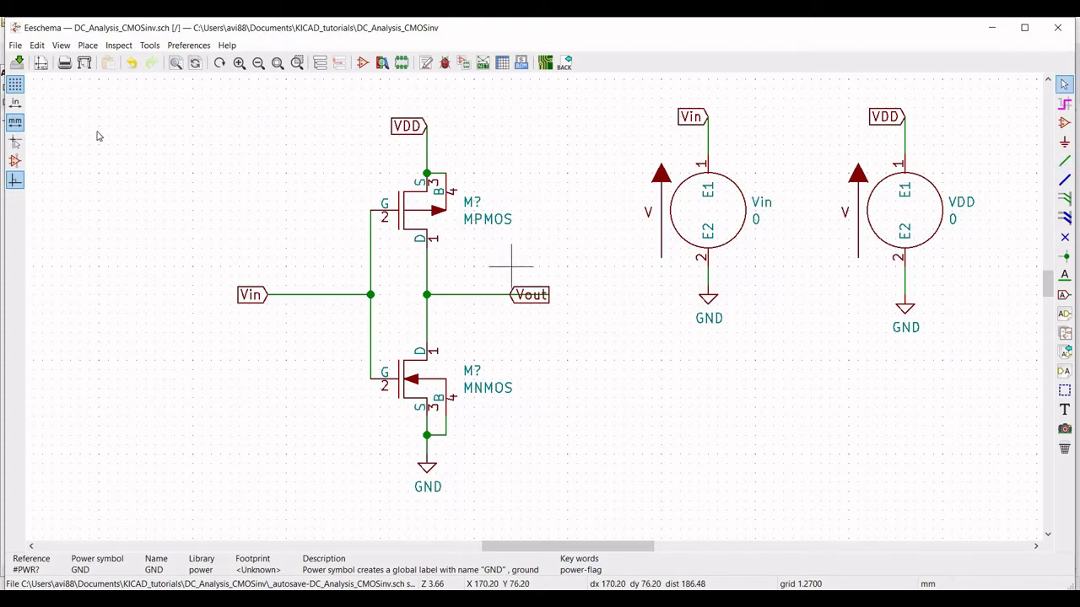
# Place the graphic text ".dc Vin 0 5 0.1" in the empty area beside the inverter as the DC sweep directive.
pyautogui.click(87, 45)
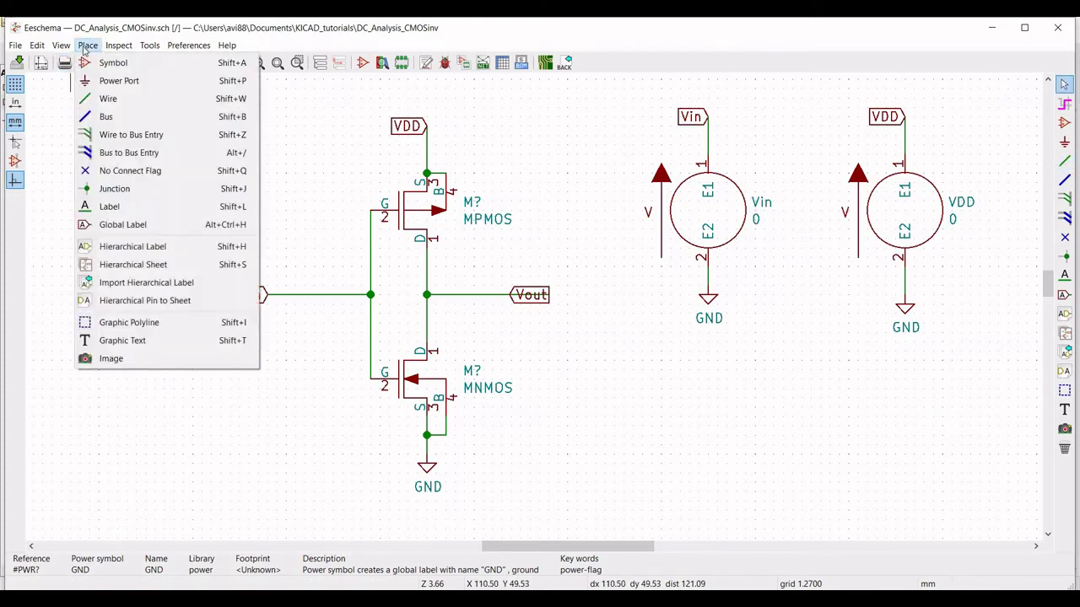
pyautogui.click(123, 340)
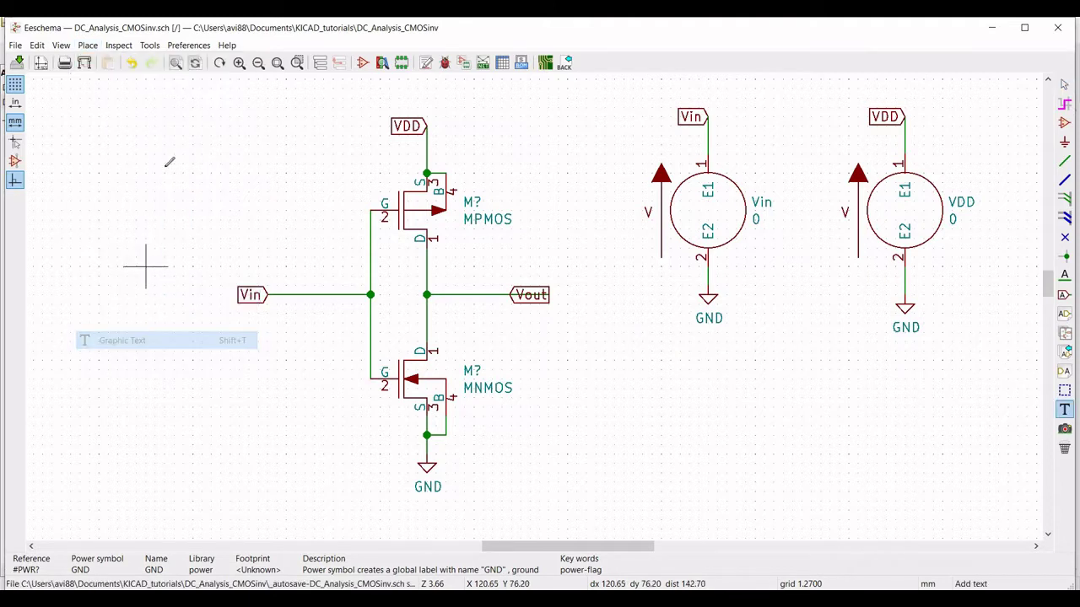
pyautogui.click(124, 151)
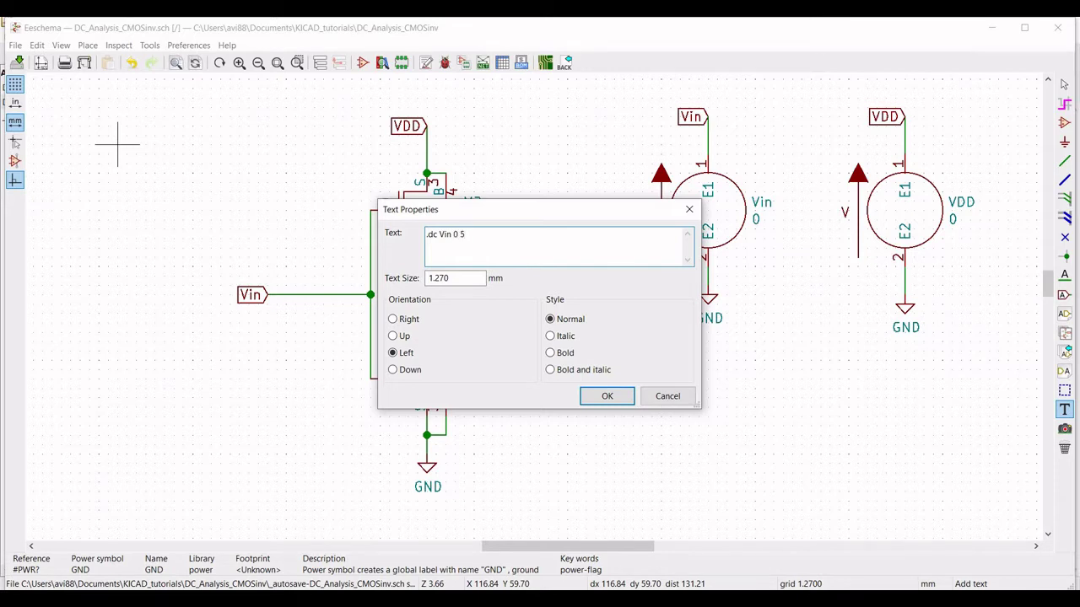
pyautogui.click(604, 395)
pyautogui.click(117, 144)
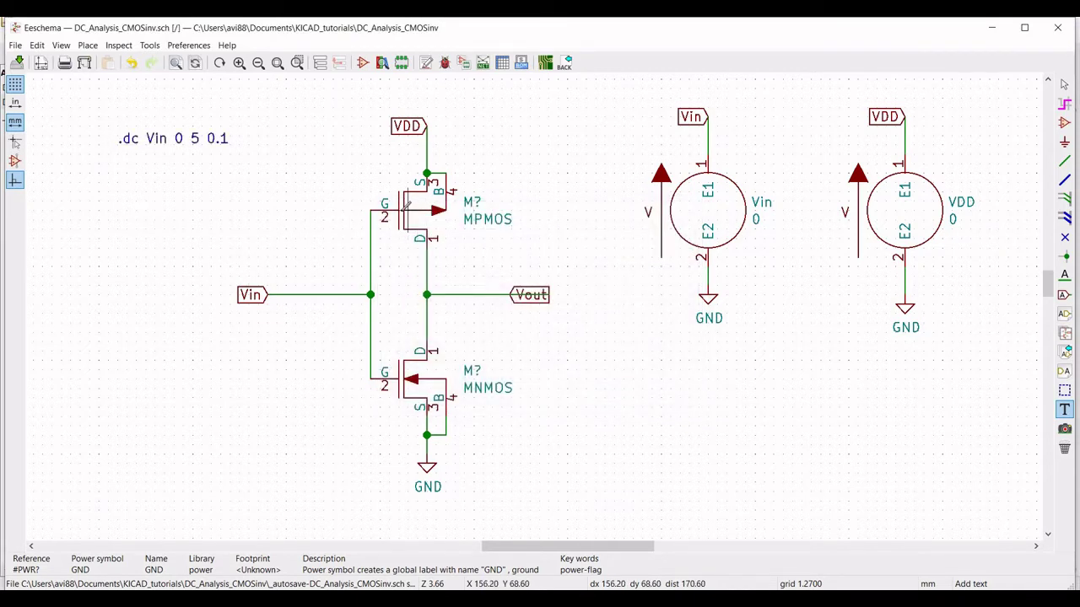
# Open the MPMOS transistor's properties and set its reference to M1.
pyautogui.rightClick(404, 216)
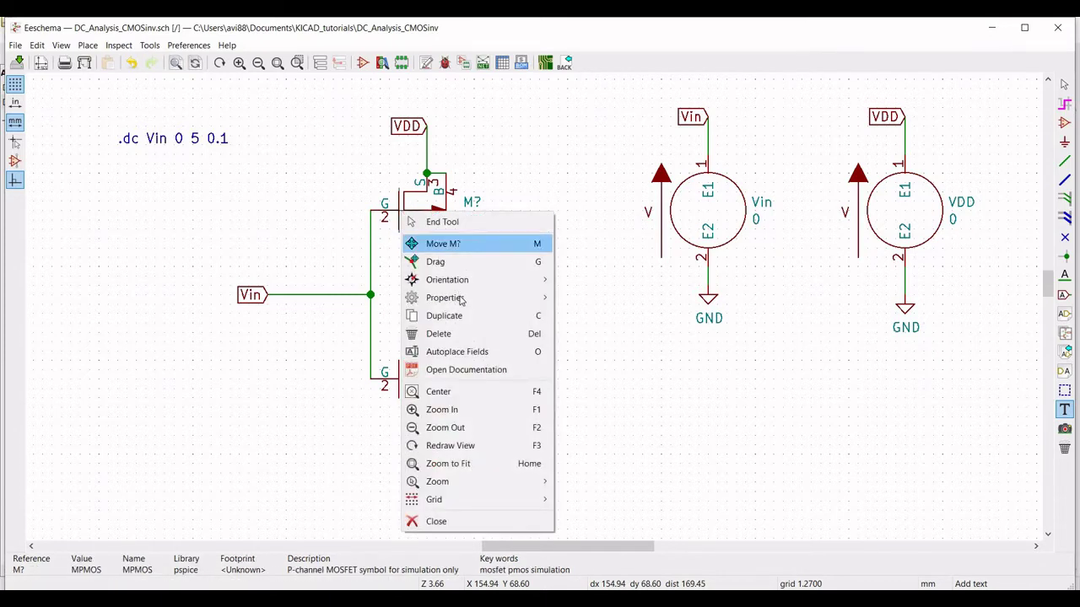
pyautogui.moveTo(460, 297)
pyautogui.click(583, 298)
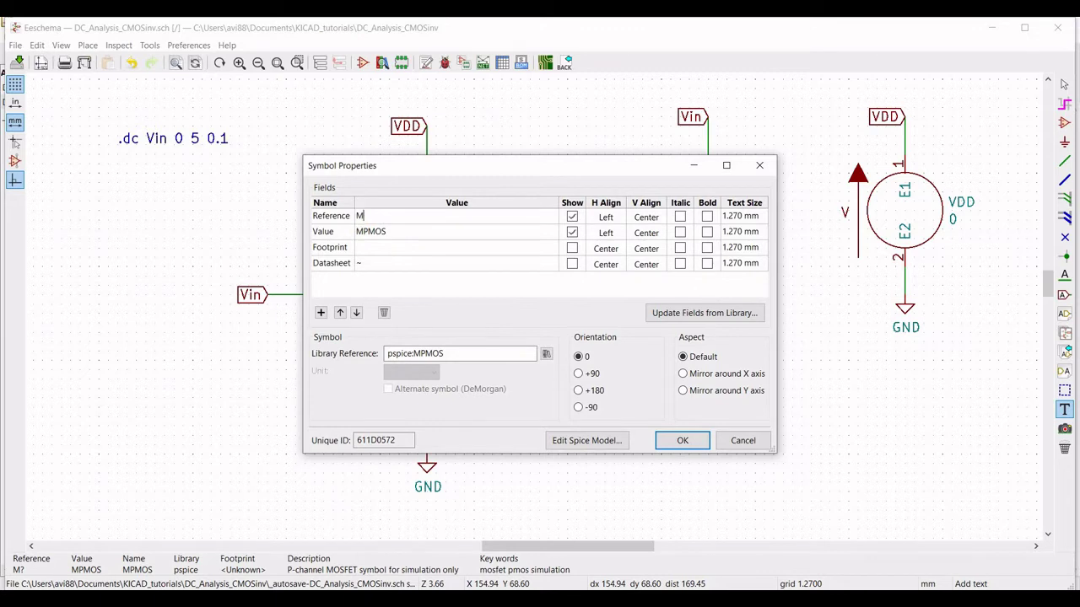
# Load AOS_model.lib from the KICAD_tutorials Models folder as the MPMOS transistor's Spice model library.
pyautogui.click(586, 440)
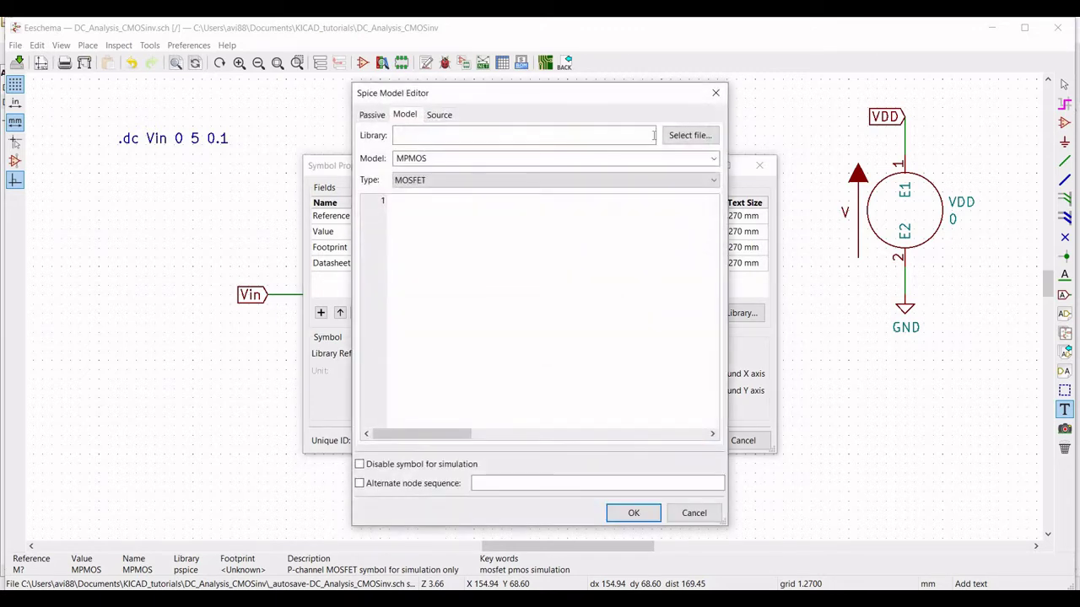
pyautogui.click(690, 135)
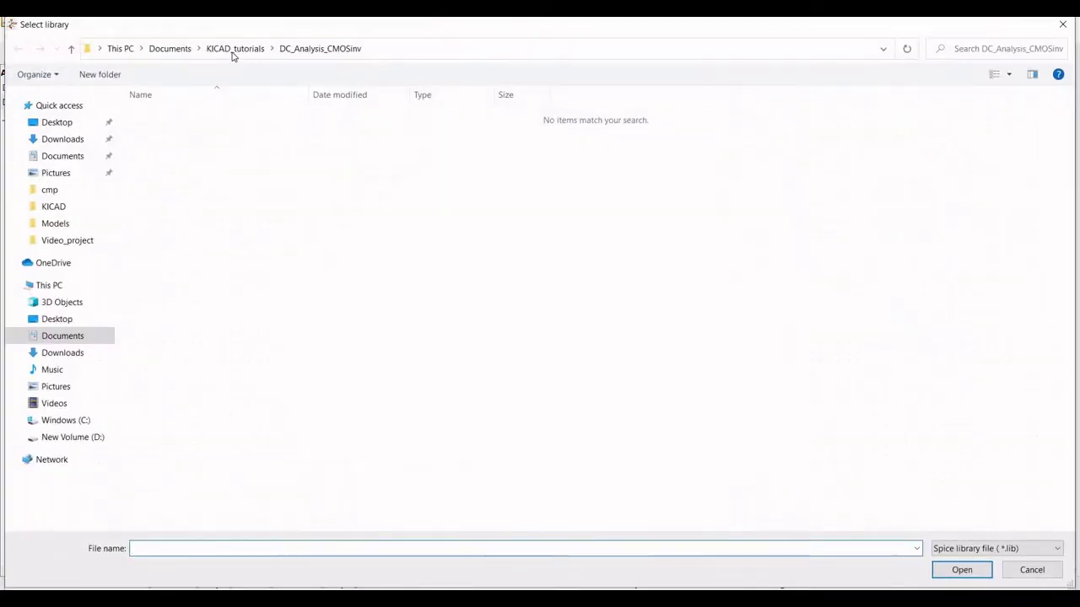
pyautogui.click(235, 49)
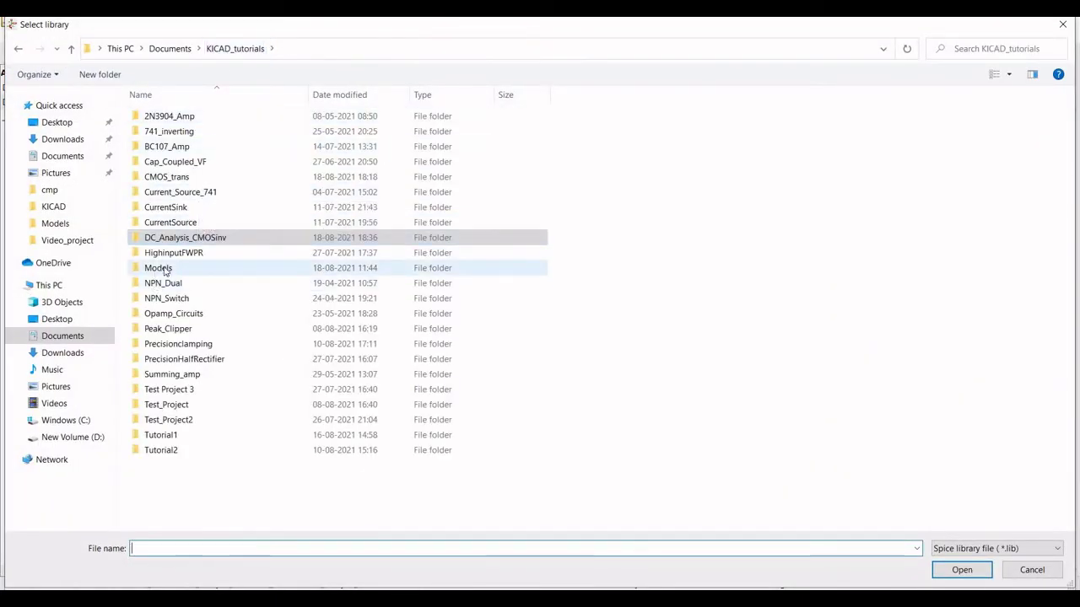
pyautogui.doubleClick(158, 269)
pyautogui.click(173, 133)
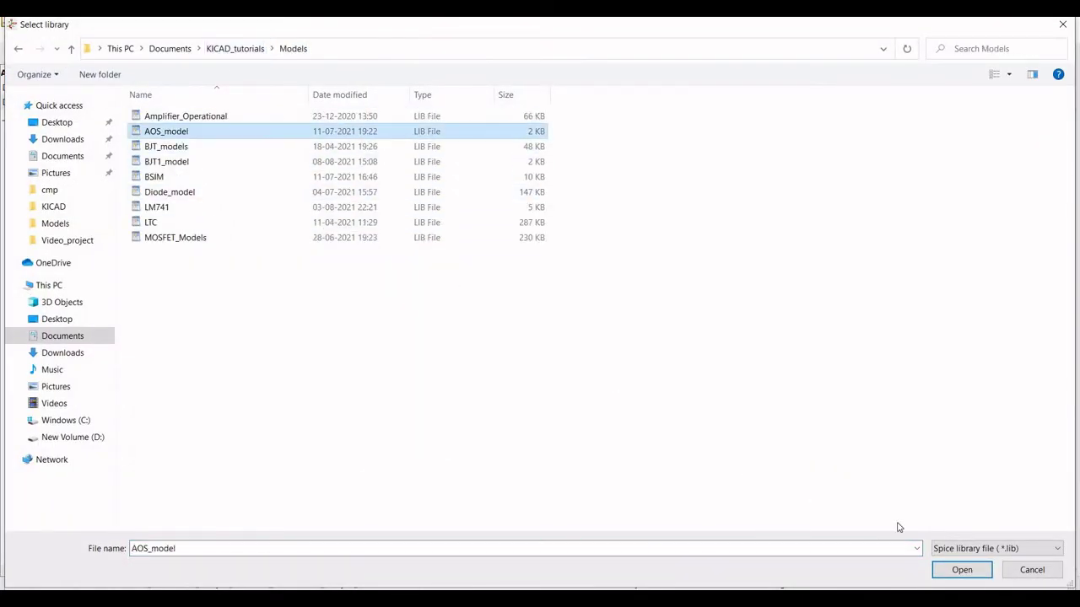
pyautogui.click(953, 569)
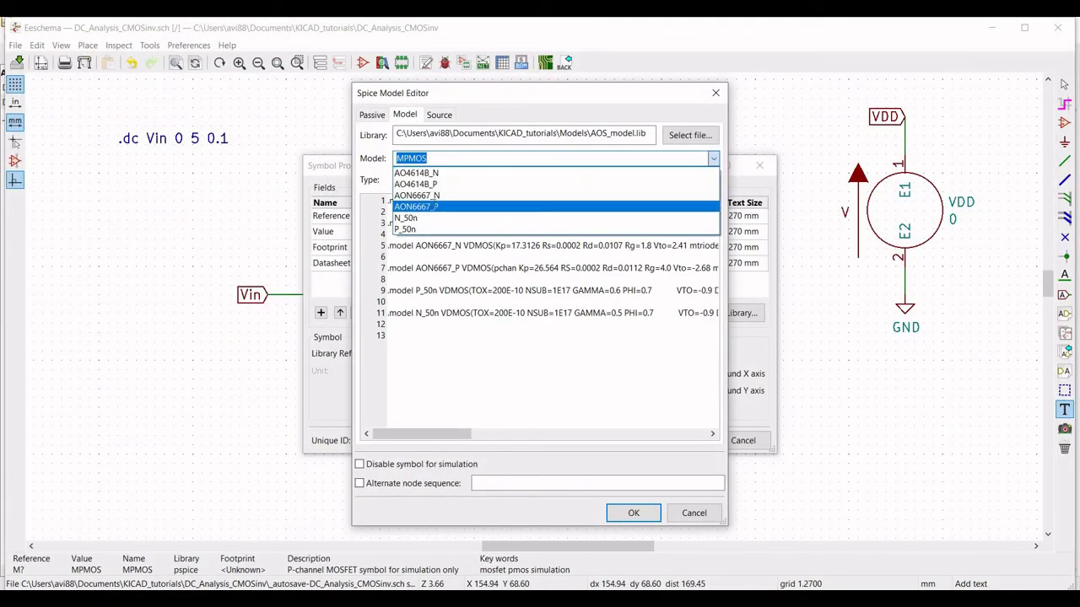
# Assign the AON6667_P model to the MPMOS transistor with the alternate node sequence 1 2 3.
pyautogui.click(432, 206)
pyautogui.click(360, 483)
pyautogui.click(475, 483)
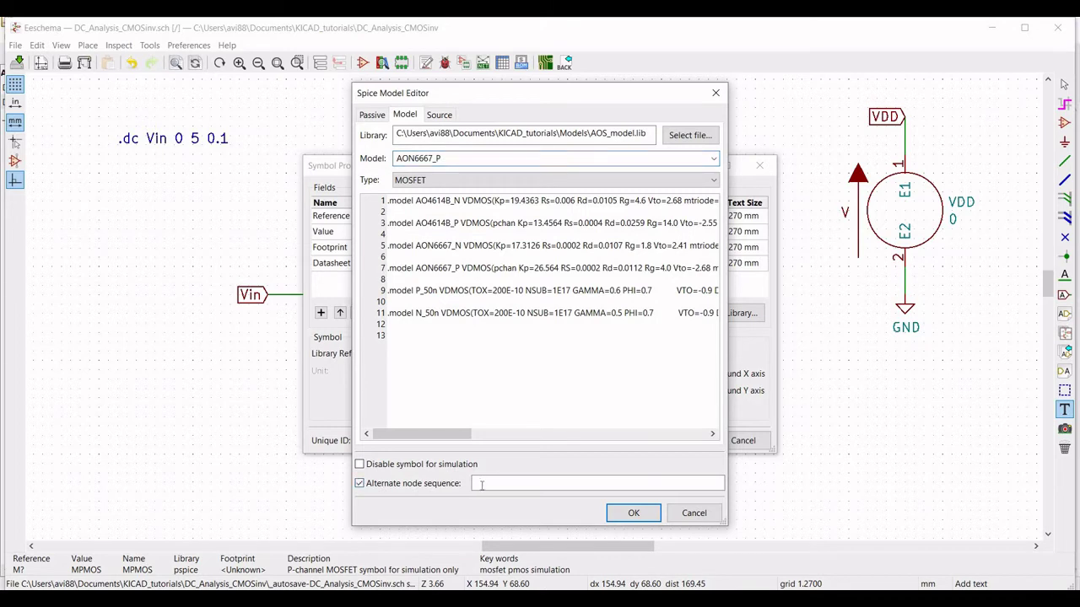
pyautogui.write('1 2')
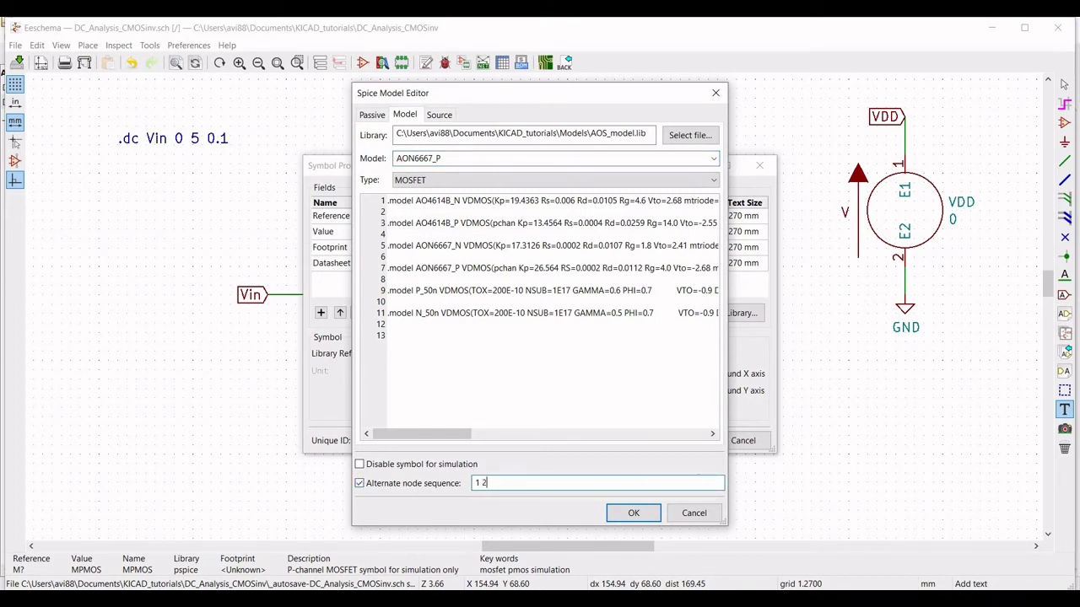
pyautogui.write(' 3')
pyautogui.click(633, 512)
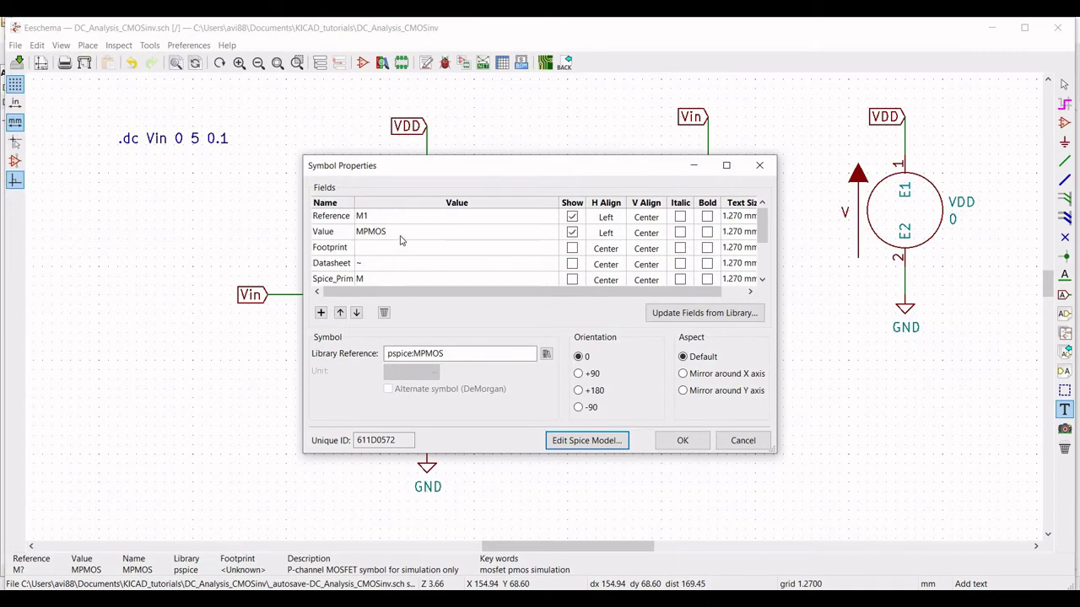
# Copy the Spice model name AON6667_P into M1's value field and apply the symbol properties.
pyautogui.click(574, 442)
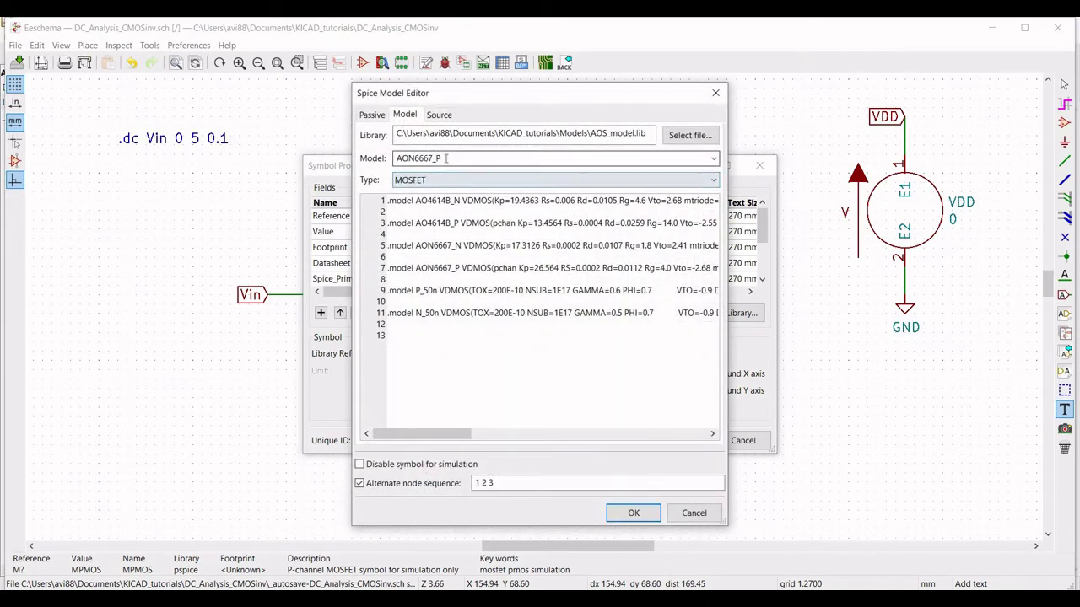
pyautogui.doubleClick(420, 159)
pyautogui.hotkey('ctrl', 'c')
pyautogui.rightClick(421, 160)
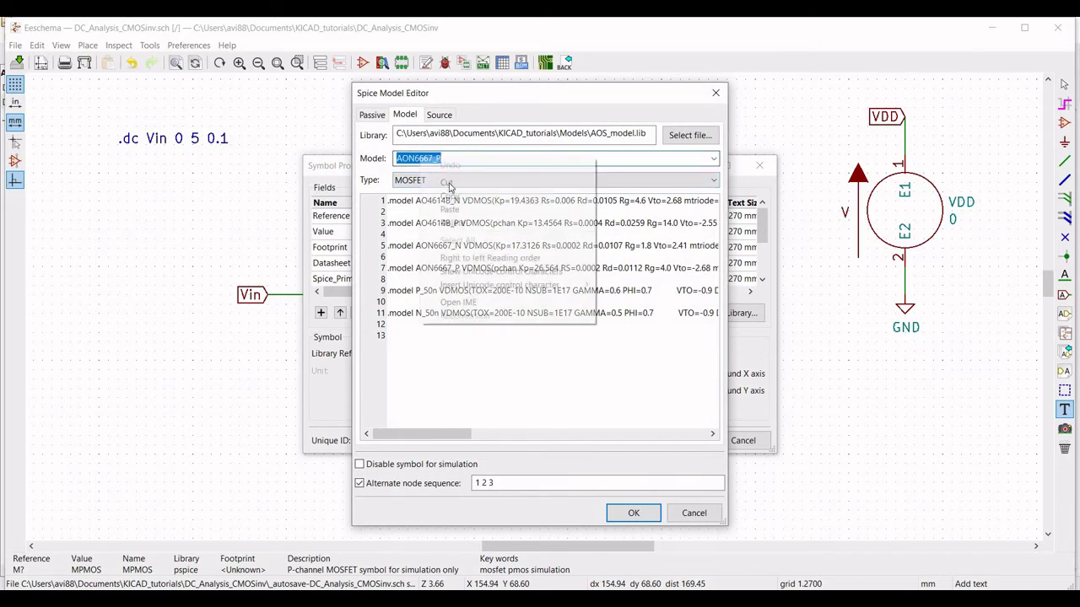
pyautogui.click(451, 196)
pyautogui.click(634, 513)
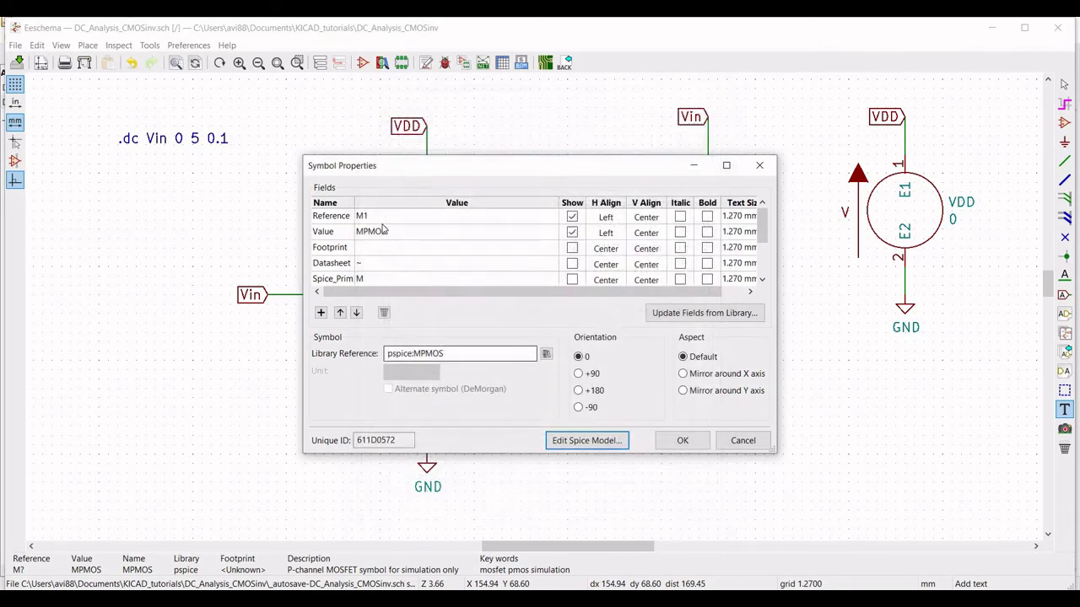
pyautogui.doubleClick(387, 233)
pyautogui.hotkey('ctrl', 'v')
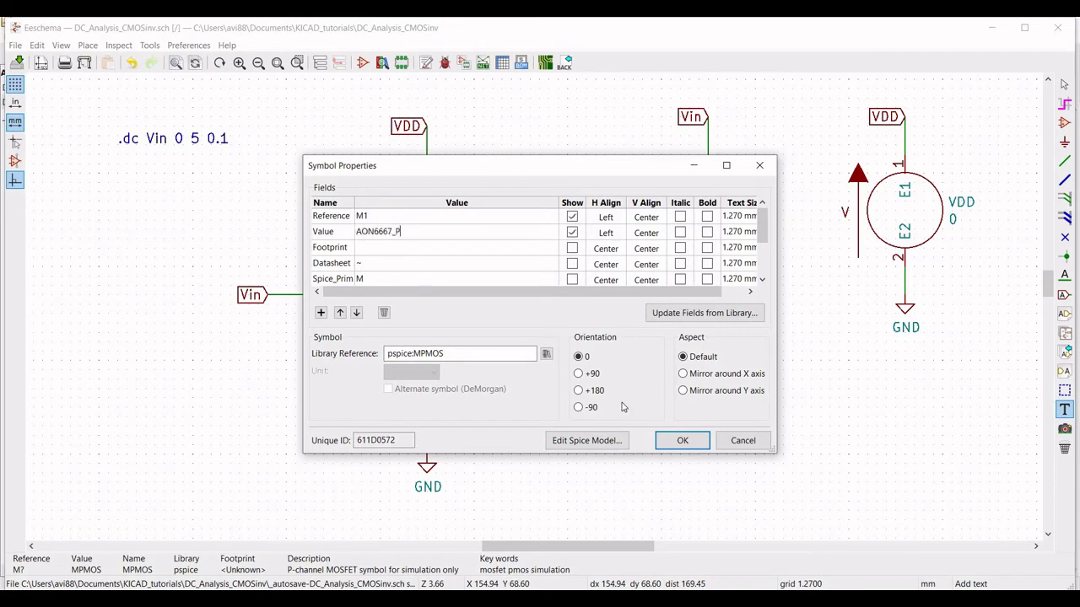
pyautogui.click(680, 440)
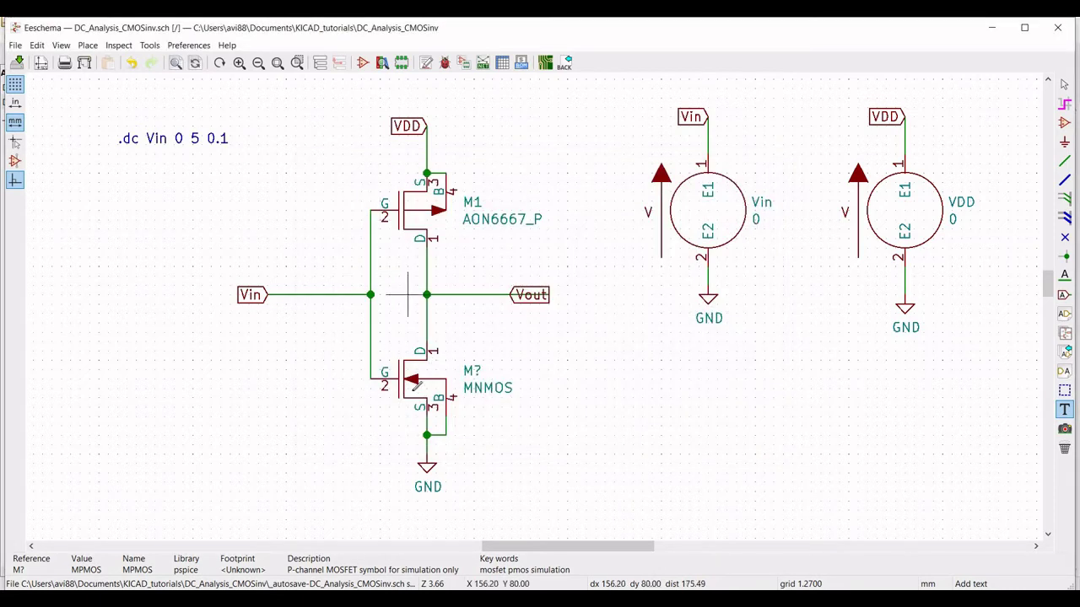
# Open the MNMOS transistor's properties and set its reference to M2.
pyautogui.rightClick(408, 375)
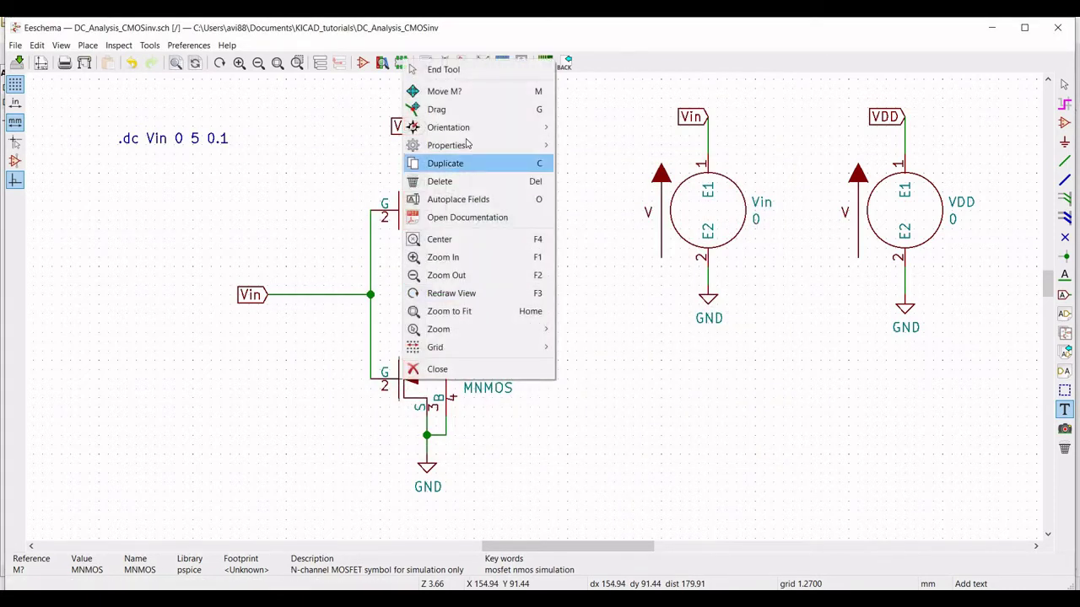
pyautogui.moveTo(507, 145)
pyautogui.click(598, 145)
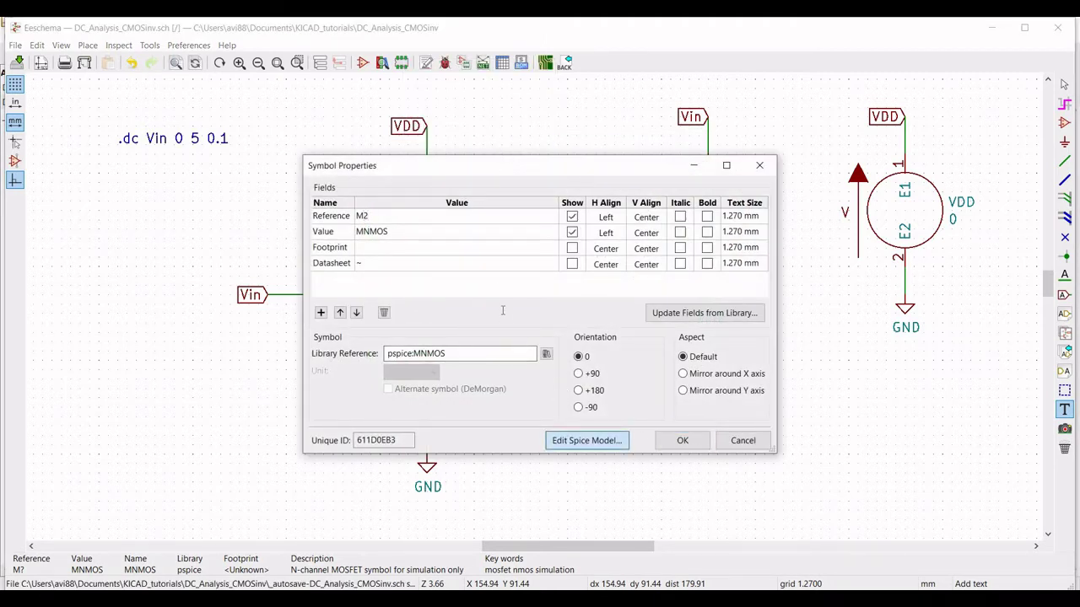
# Load AOS_model.lib from the KICAD_tutorials Models folder as the MNMOS transistor's Spice model library.
pyautogui.click(586, 441)
pyautogui.click(690, 135)
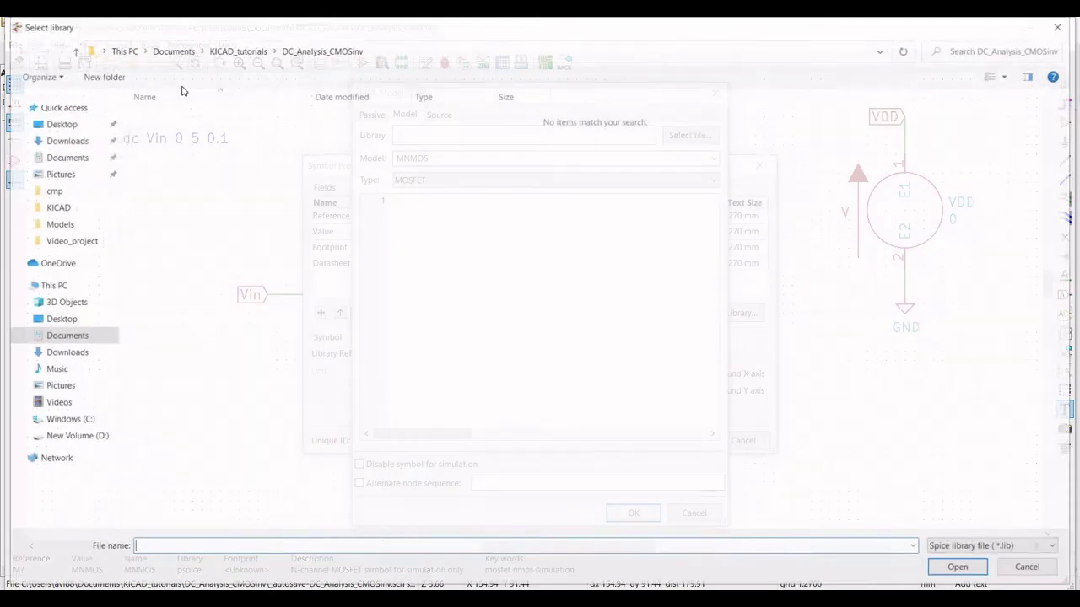
pyautogui.click(235, 48)
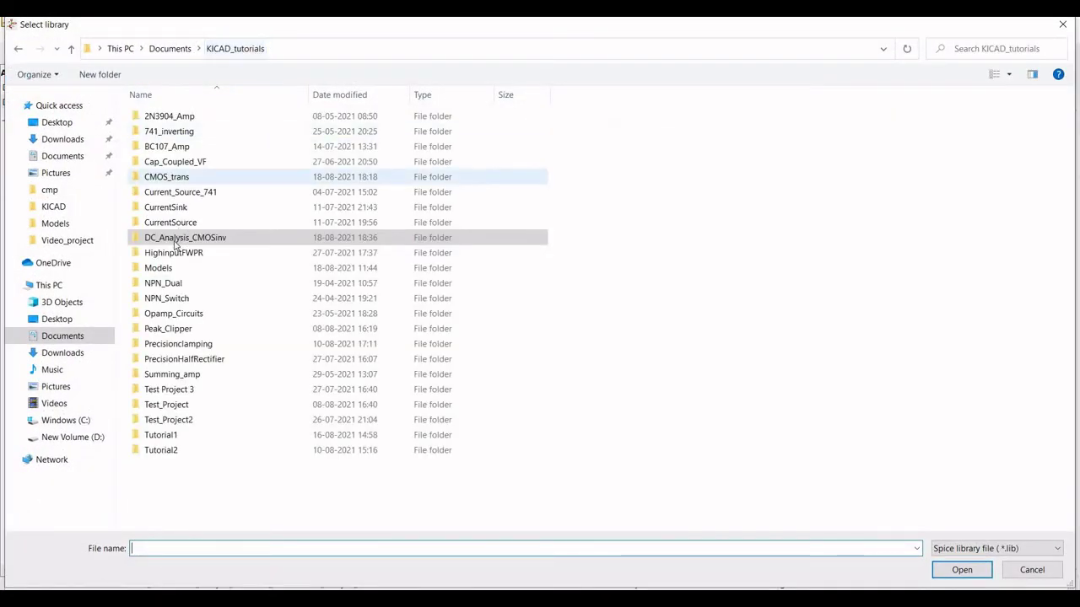
pyautogui.doubleClick(193, 268)
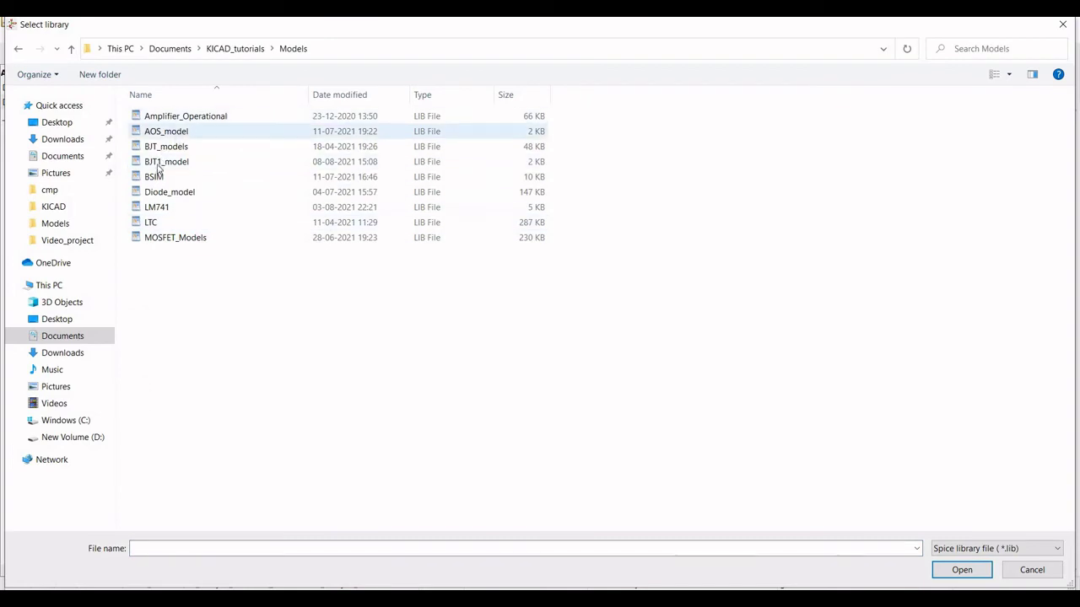
pyautogui.click(166, 133)
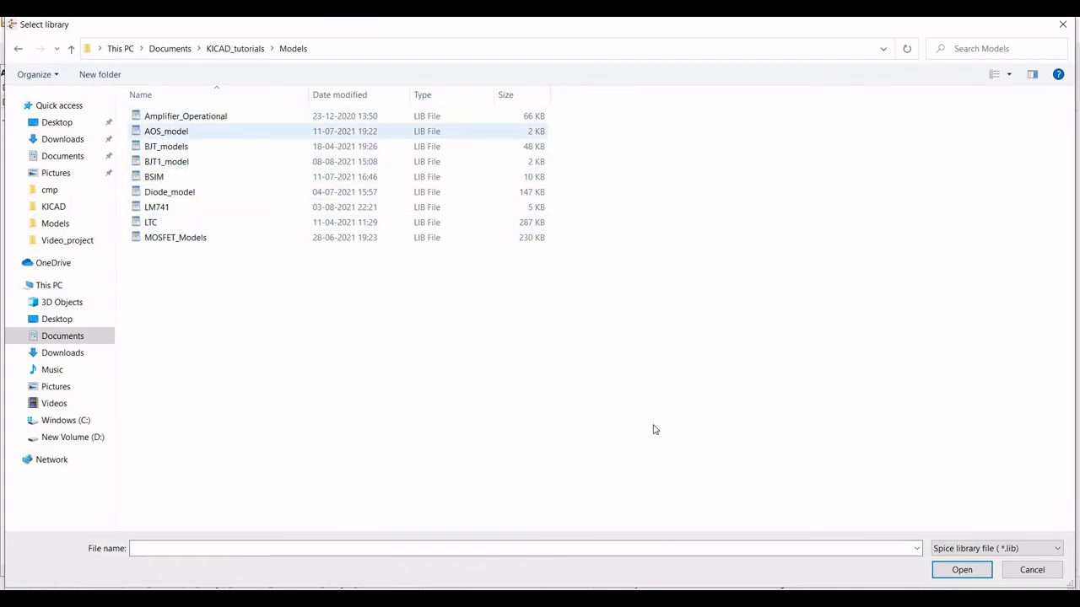
pyautogui.click(957, 570)
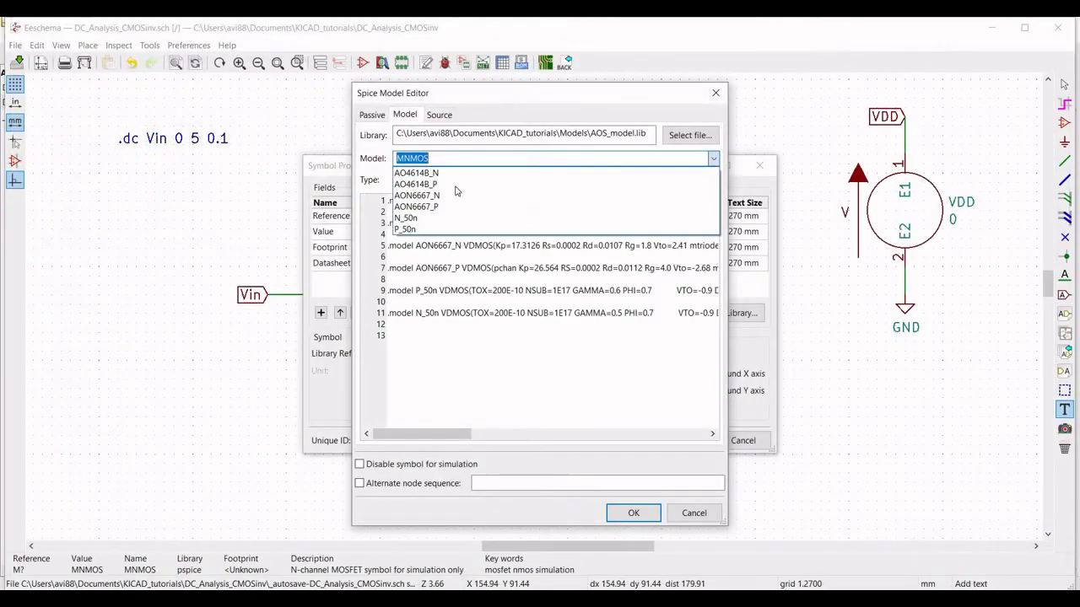
# Assign the AON6667_N model to the MNMOS transistor with the alternate node sequence 1 2 3.
pyautogui.click(426, 193)
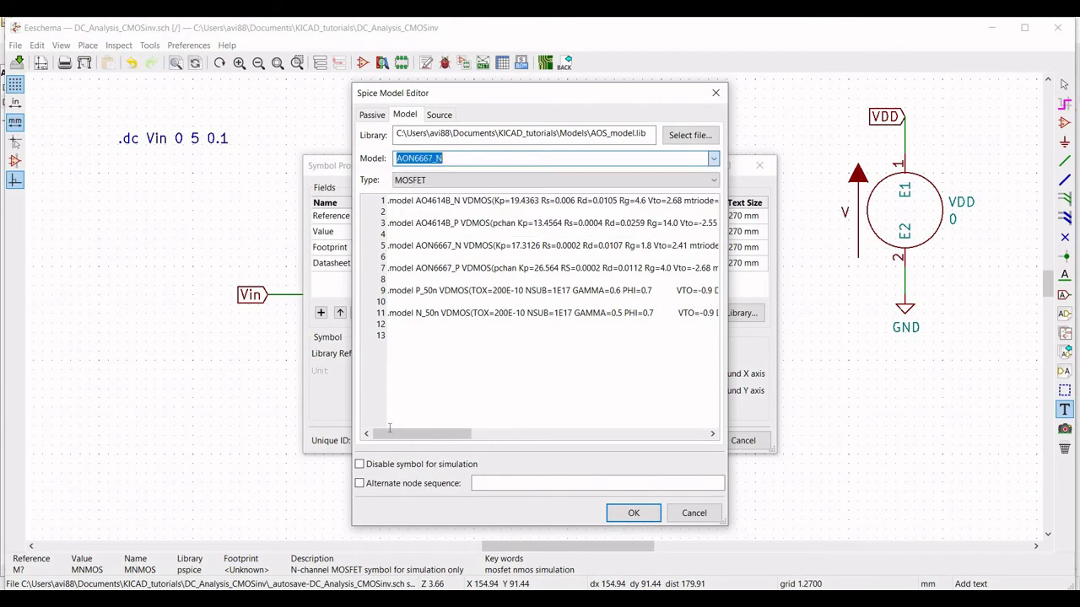
pyautogui.click(359, 484)
pyautogui.click(488, 477)
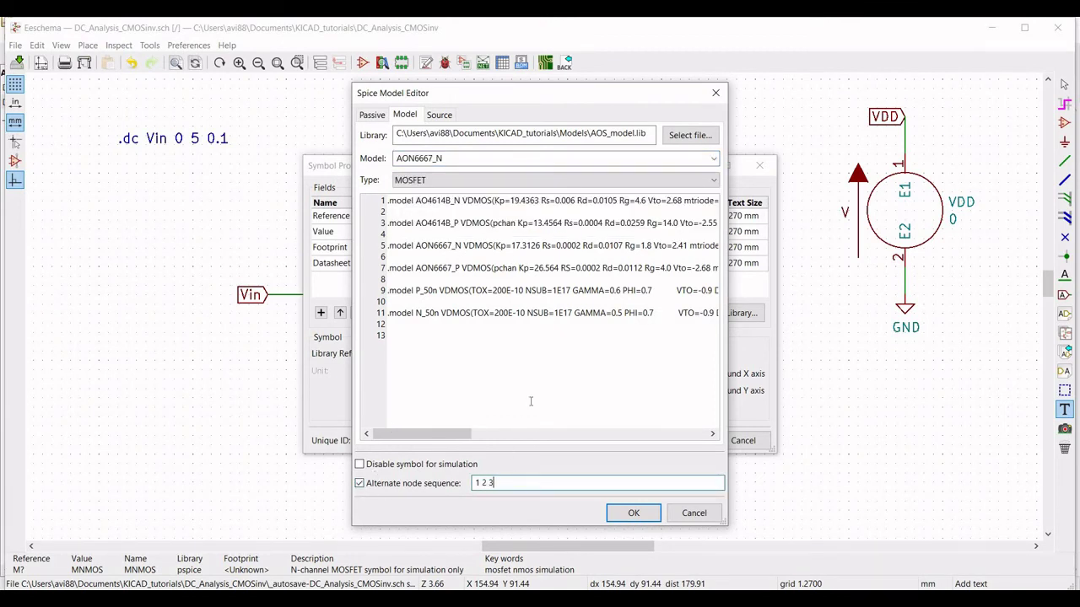
# Copy the Spice model name AON6667_N into M2's value field and apply the symbol properties.
pyautogui.doubleClick(449, 159)
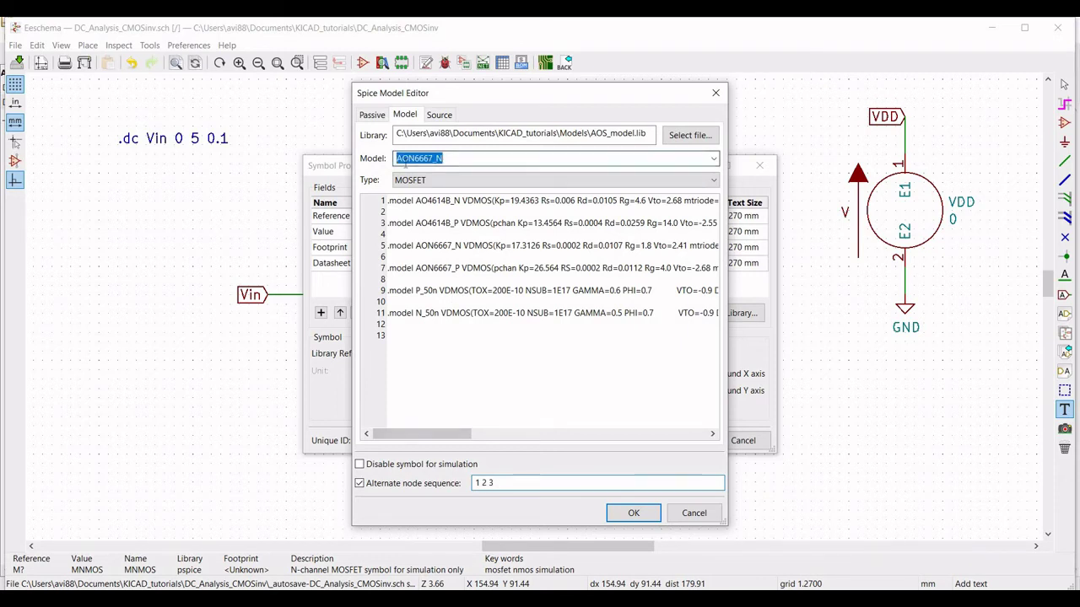
pyautogui.rightClick(408, 168)
pyautogui.click(439, 202)
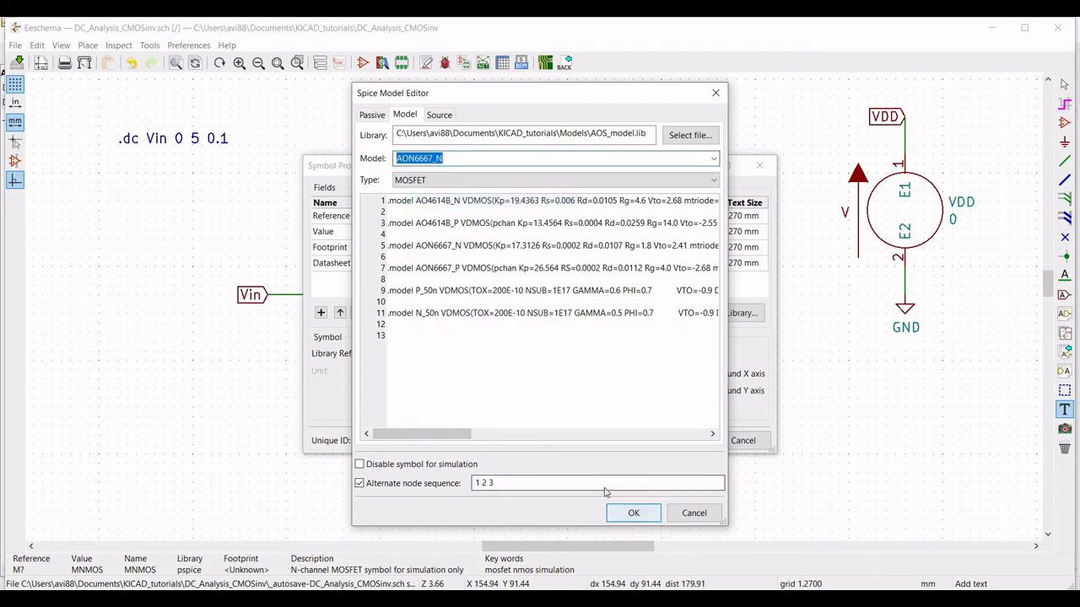
pyautogui.click(634, 513)
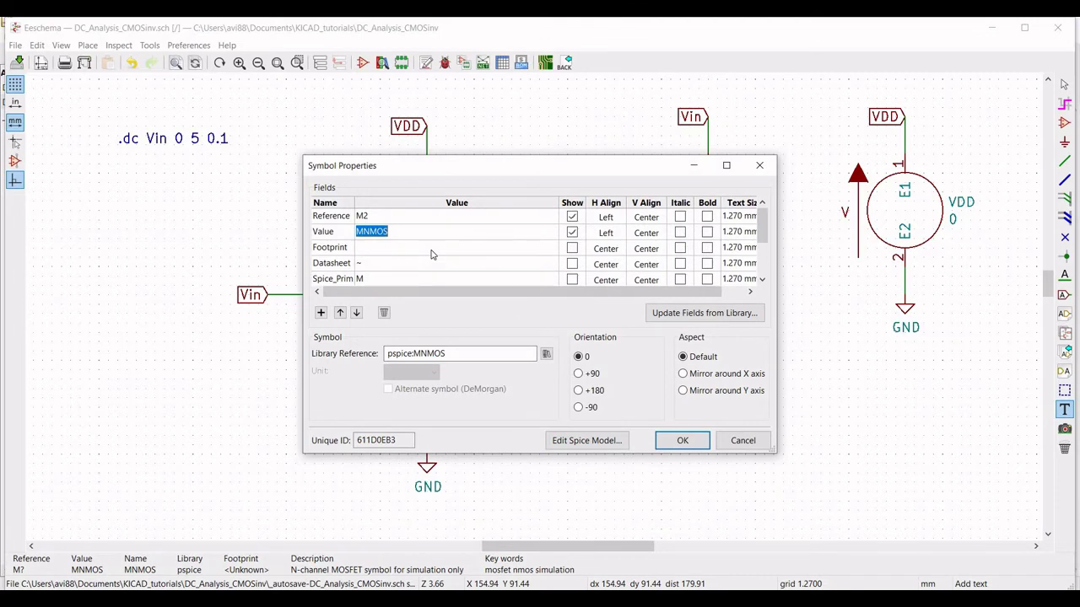
pyautogui.hotkey('ctrl', 'v')
pyautogui.click(681, 441)
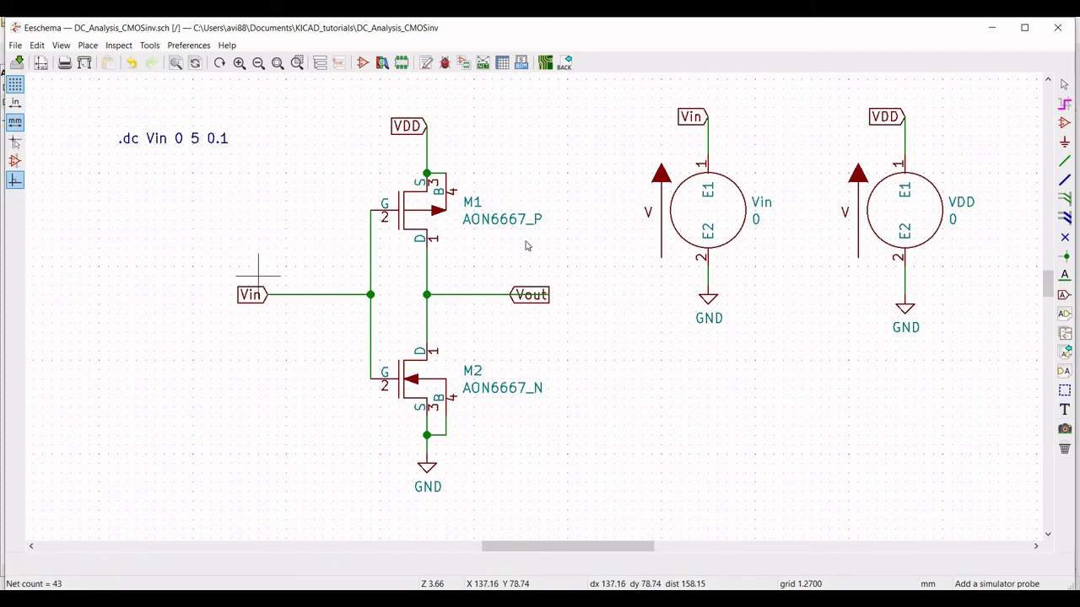
# Save the schematic and run the DC sweep in the Spice Simulator.
pyautogui.click(17, 62)
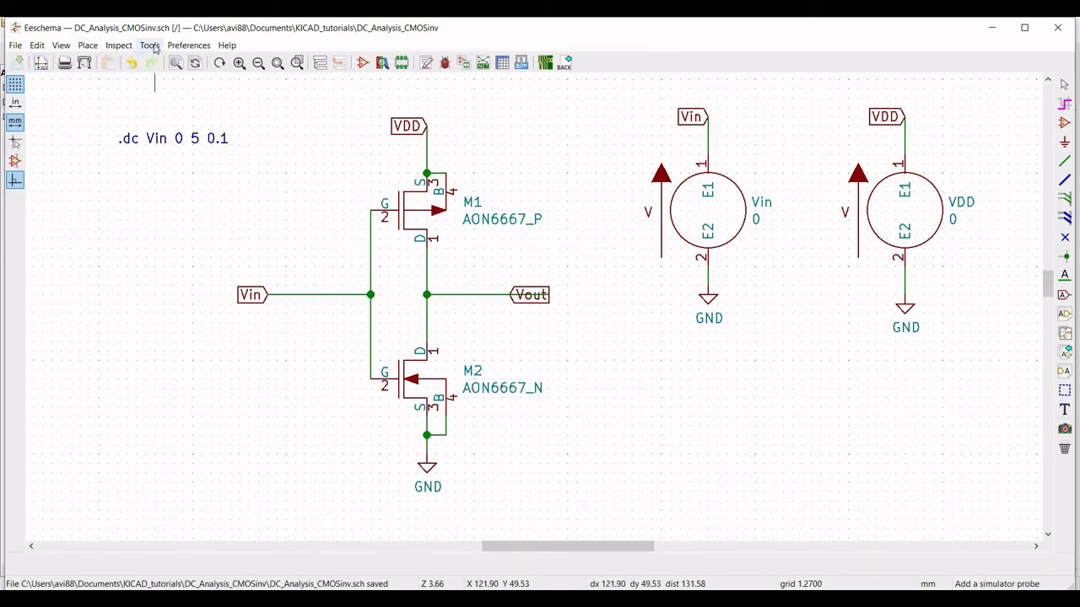
pyautogui.click(149, 46)
pyautogui.click(181, 279)
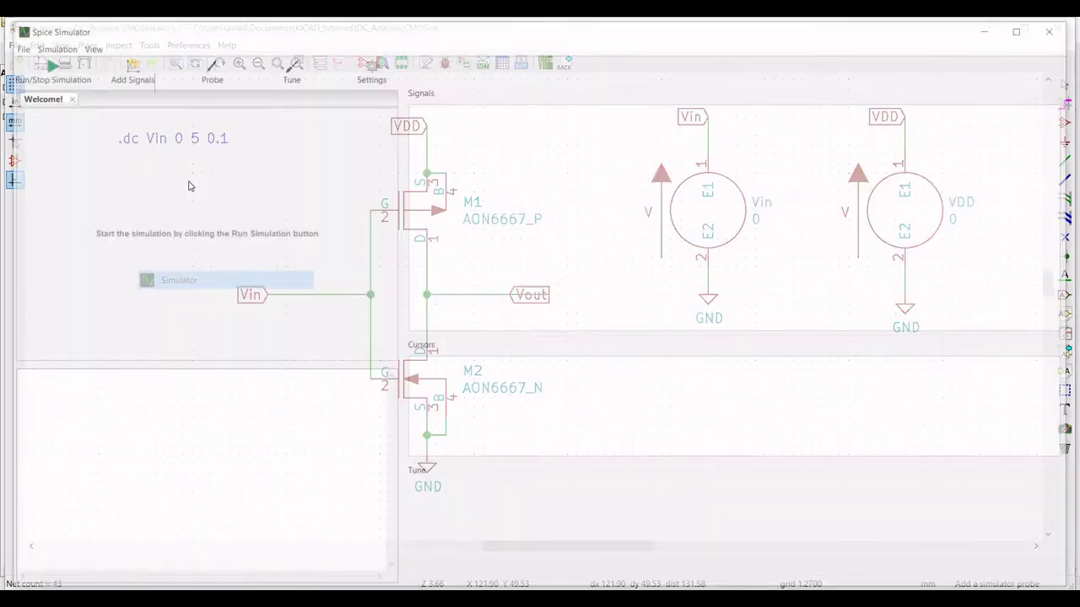
pyautogui.click(45, 66)
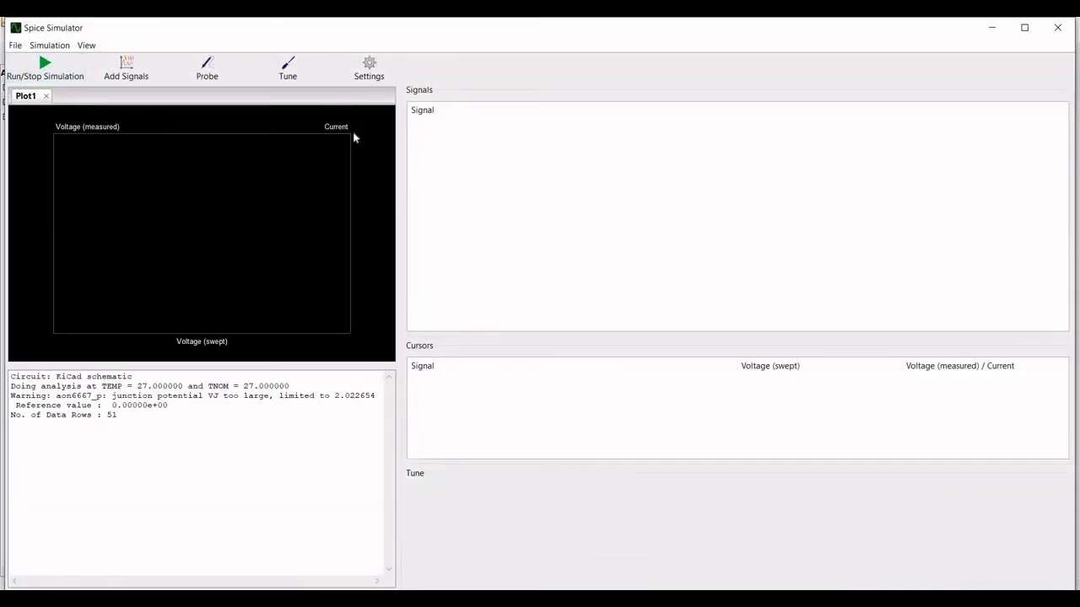
# Probe the Vin and Vout nets on the schematic and return to the Spice Simulator plot.
pyautogui.click(207, 67)
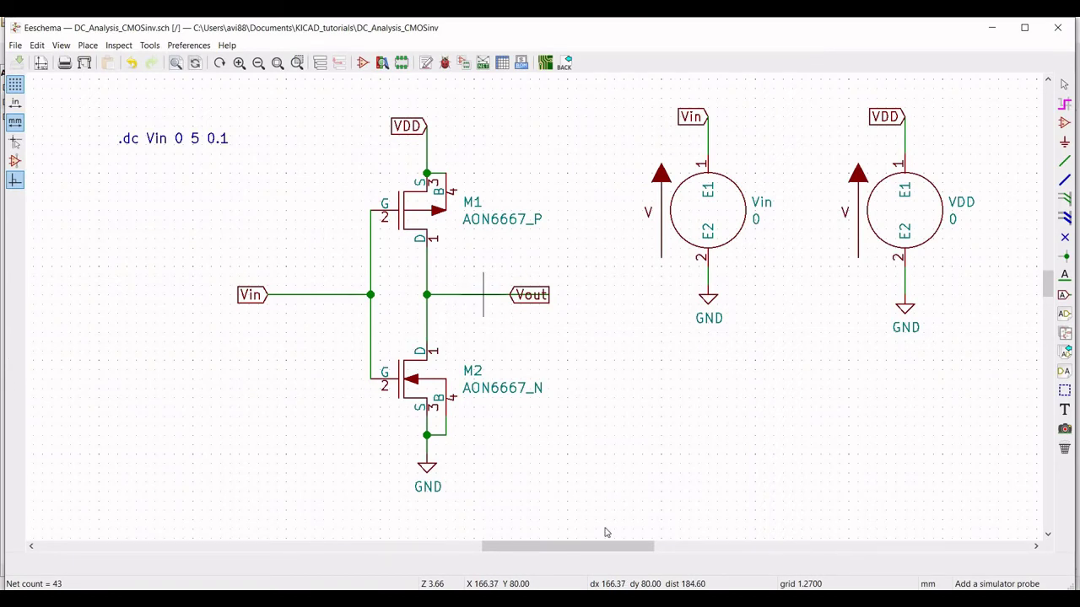
pyautogui.click(809, 549)
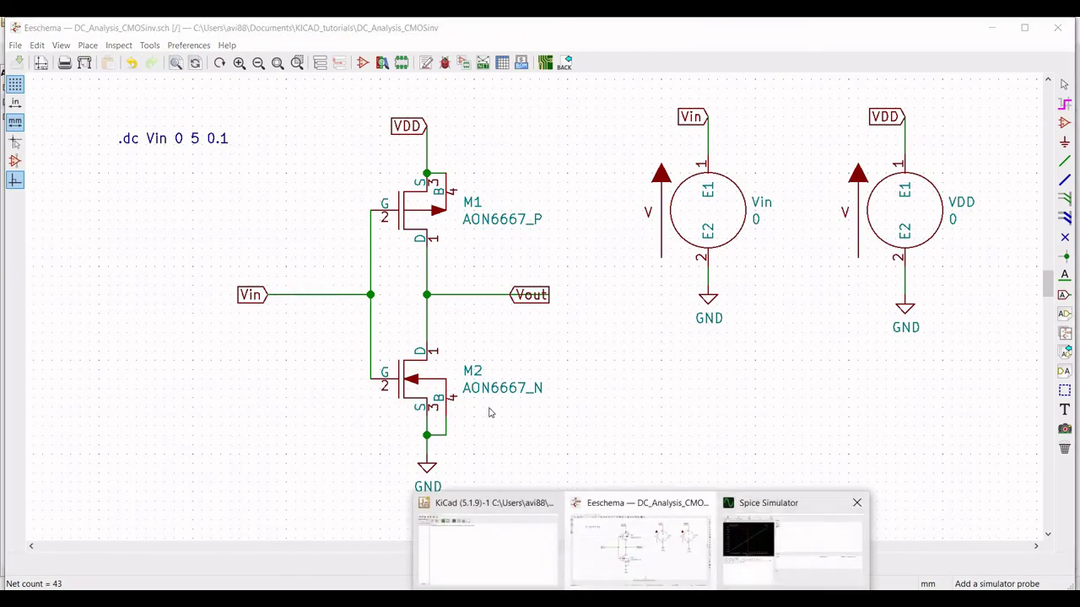
pyautogui.click(793, 544)
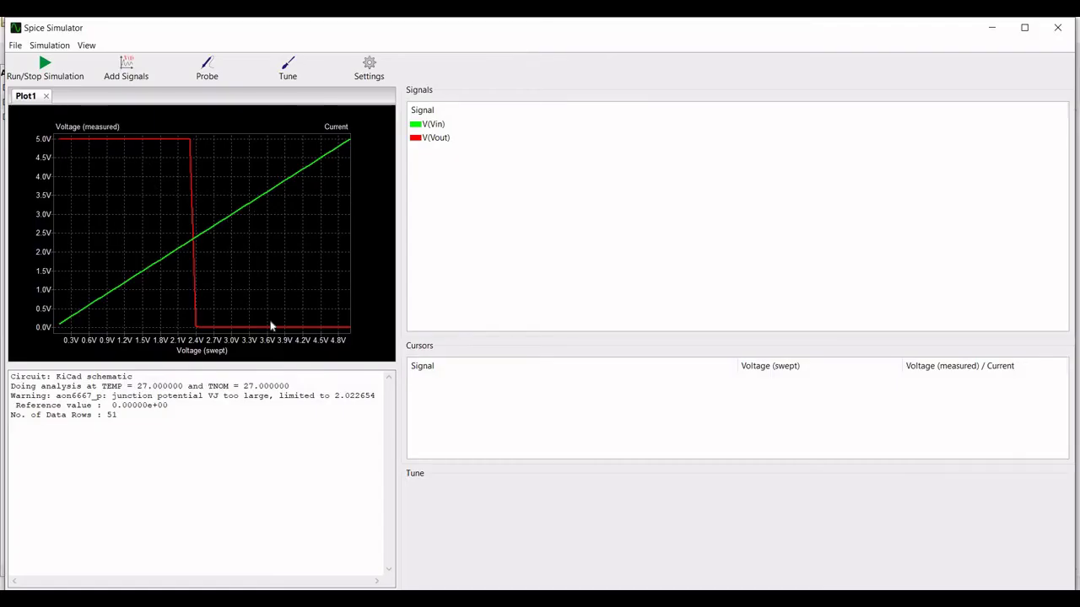